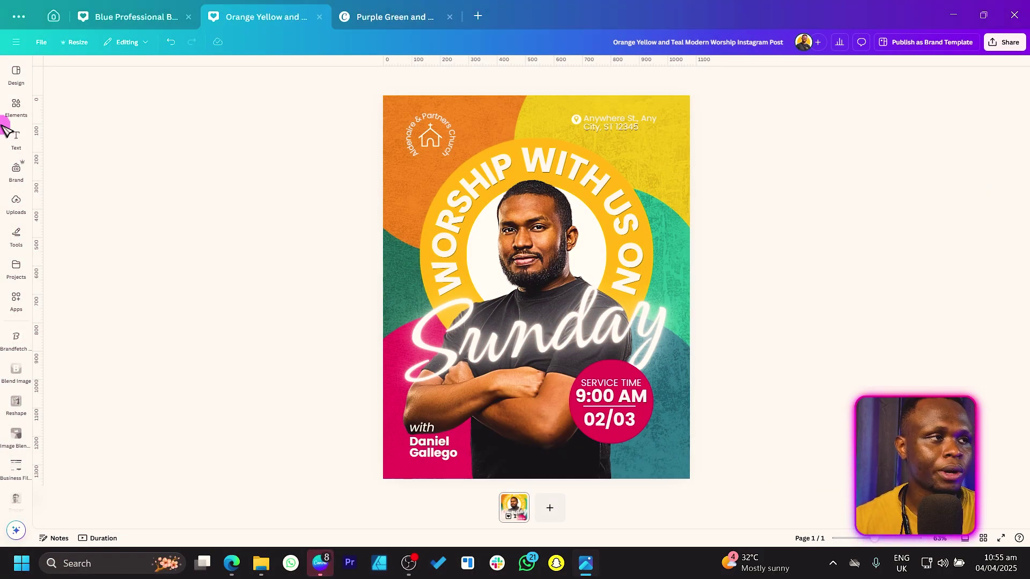
Browse design types from the Canva home page, then return to the Orange Yellow worship poster
left_click(54, 17)
left_click(92, 65)
type("podcast")
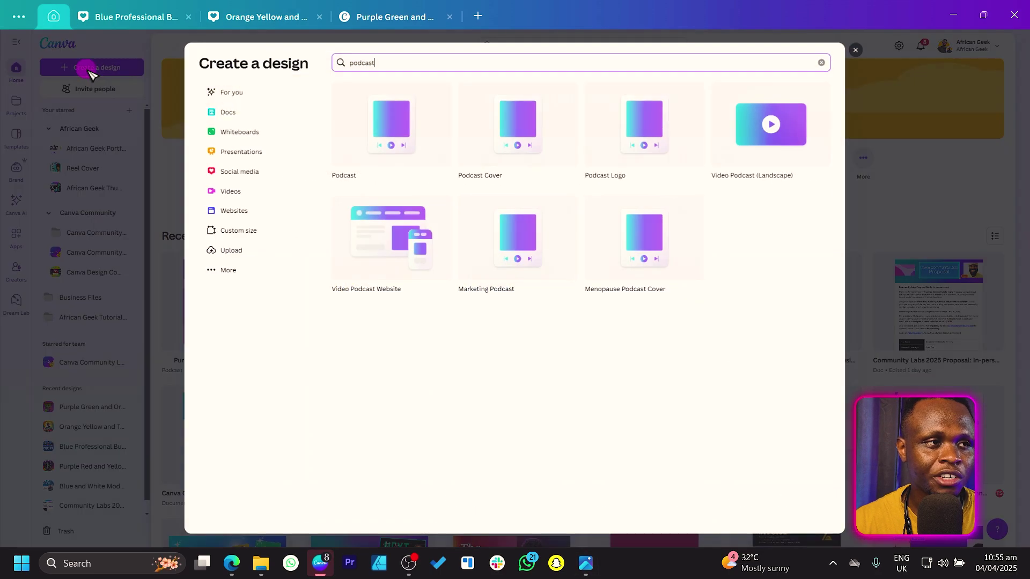
left_click(821, 62)
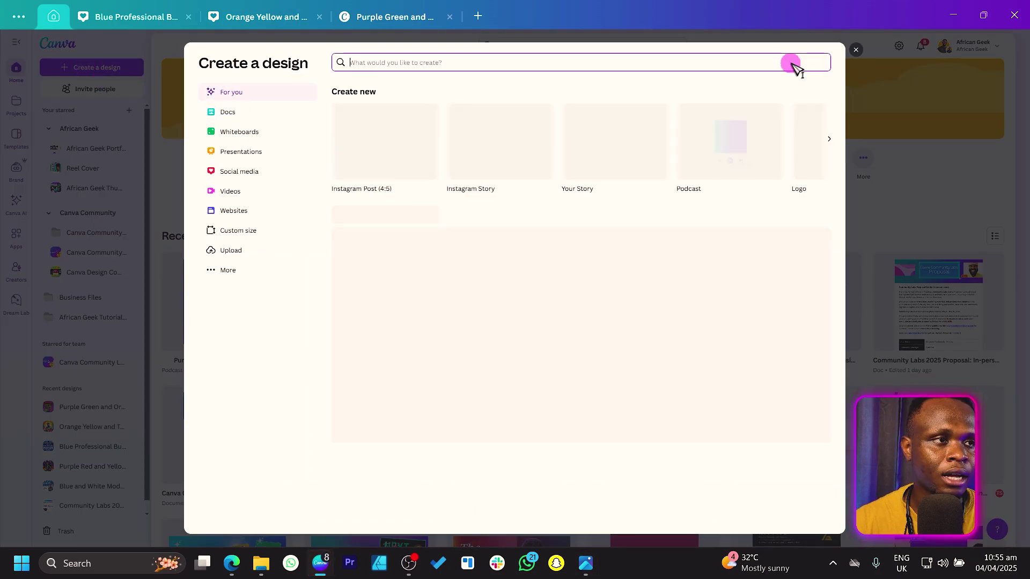
type("instagram")
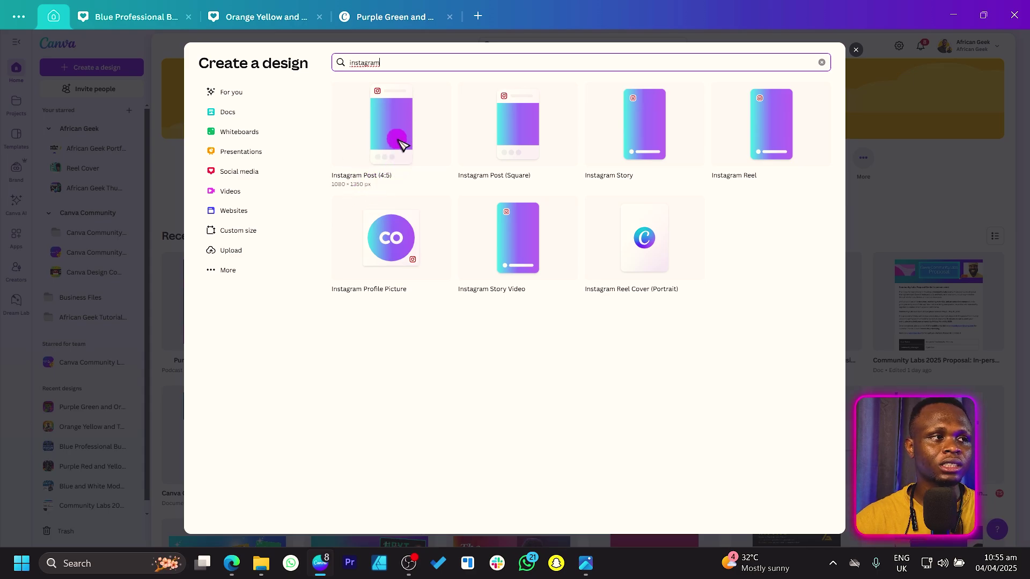
left_click(258, 22)
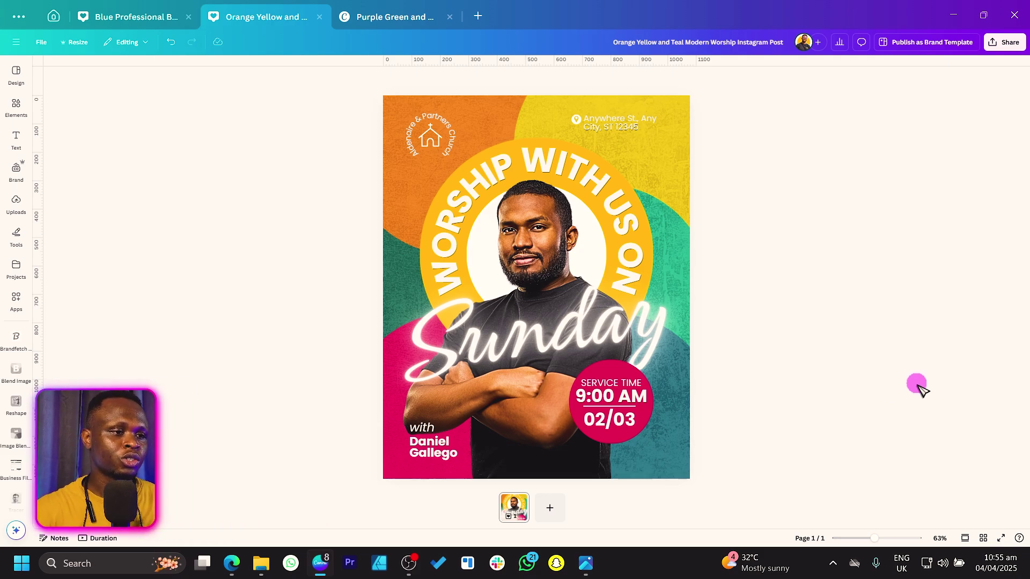
Add a blank second page with an enlarged circle pushed past its top-left edge
left_click(552, 507)
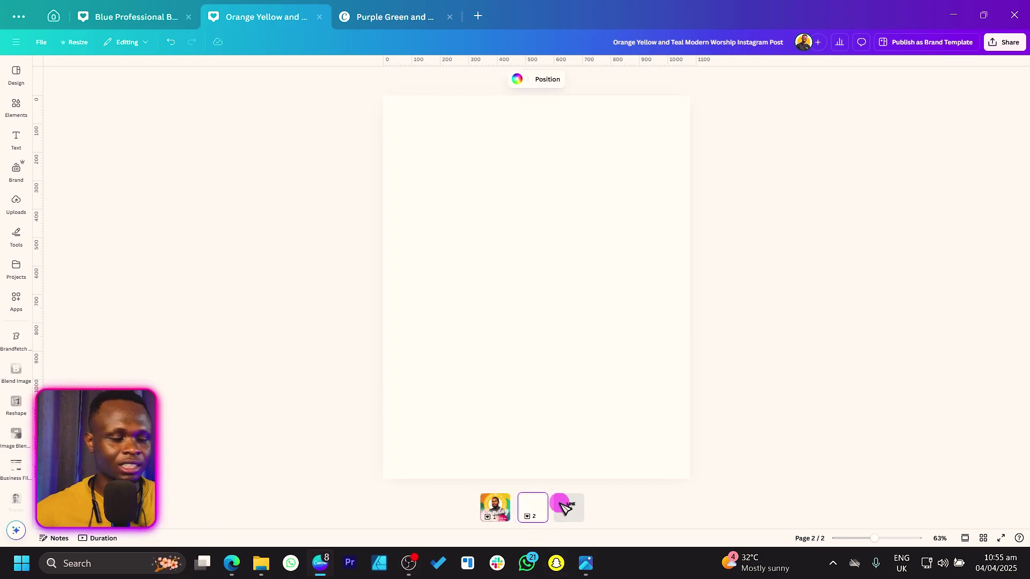
key("c")
left_click_drag(549, 299, 458, 177)
left_click_drag(507, 210, 627, 321)
left_click_drag(580, 274, 630, 218)
Duplicate the circles until page 2 is covered, then select the upper-right circle
key("ctrl+d")
left_click(545, 324)
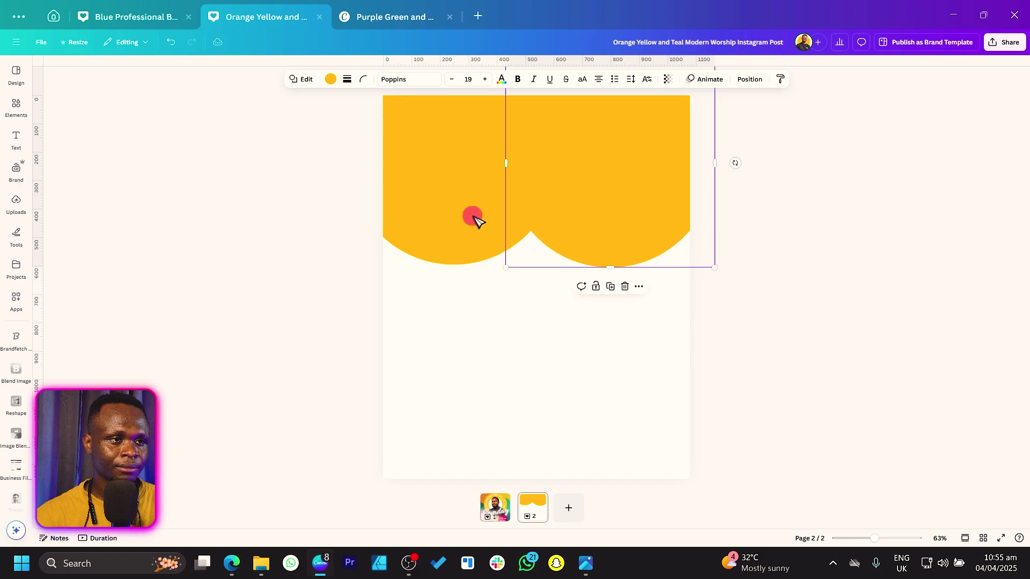
left_click_drag(331, 184, 613, 307)
key("ctrl+d")
key("ctrl+d")
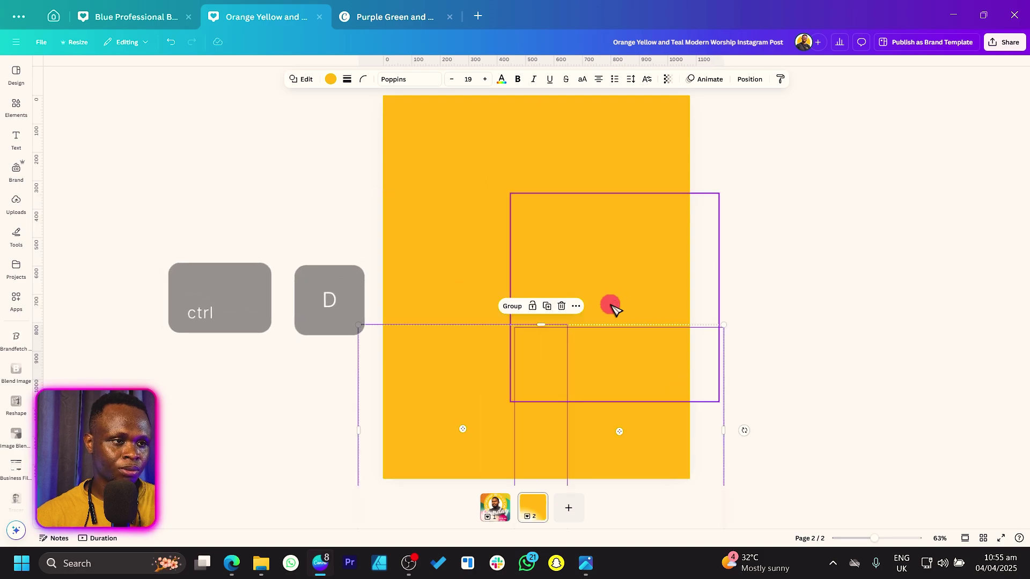
left_click(600, 174)
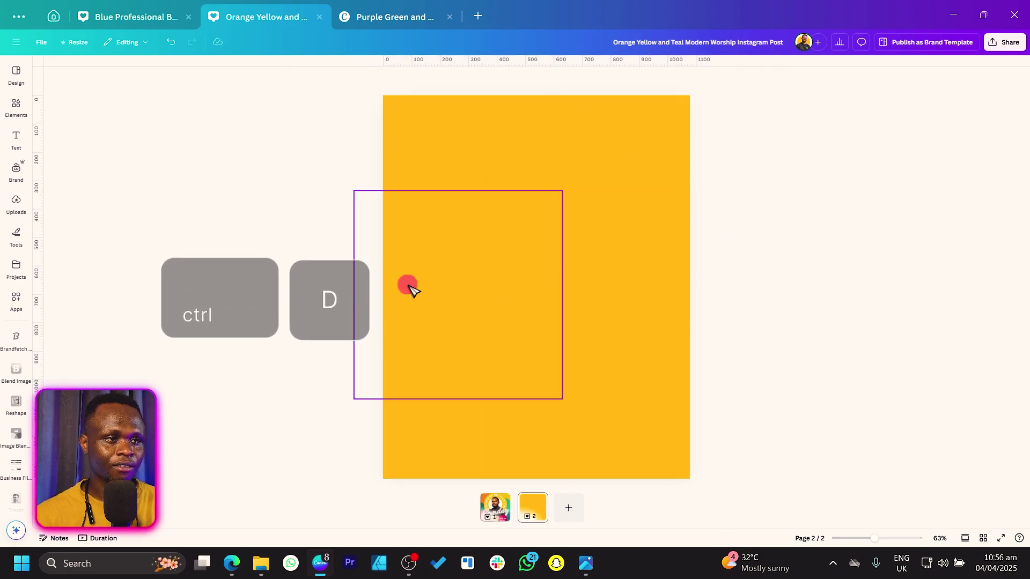
left_click(586, 134)
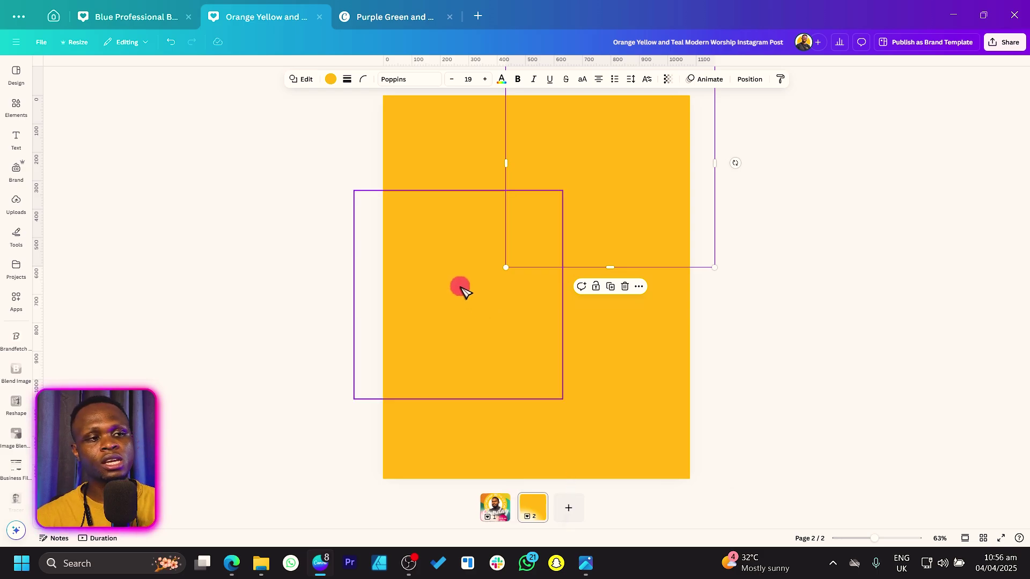
Turn the upper-right circle crimson, and move the left circle down and make it green
left_click(330, 79)
left_click(48, 162)
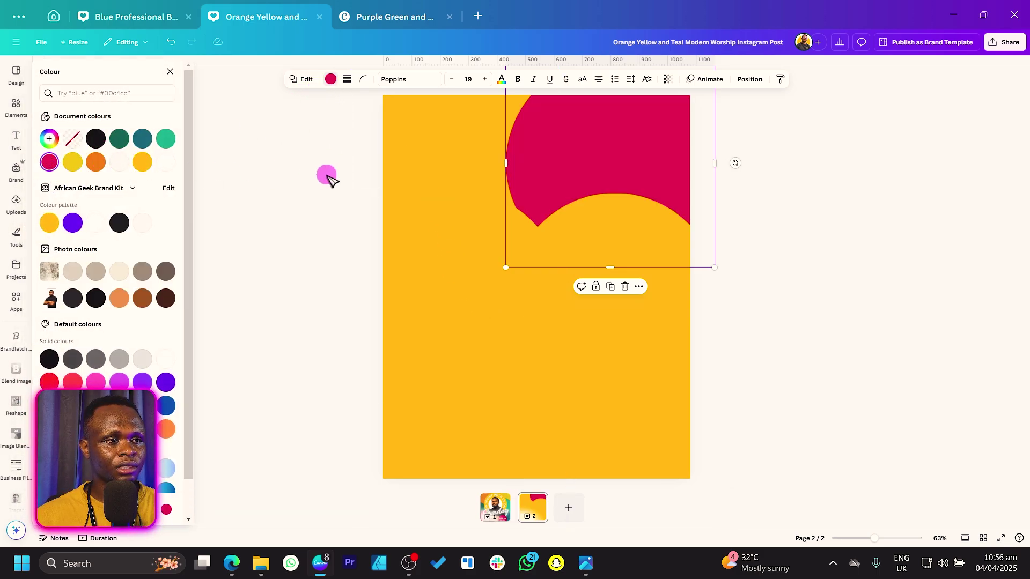
left_click(455, 179)
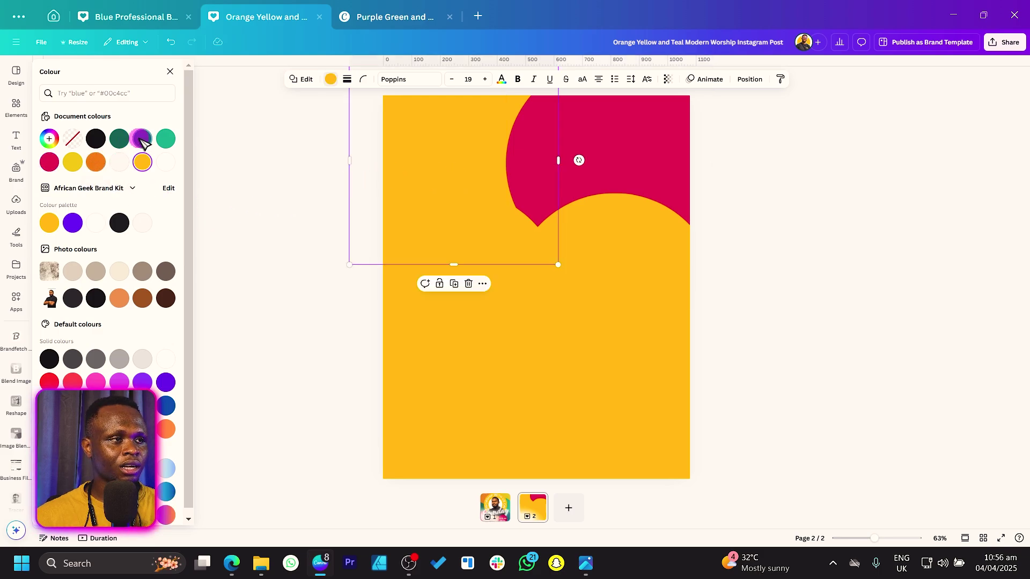
left_click_drag(421, 125, 423, 260)
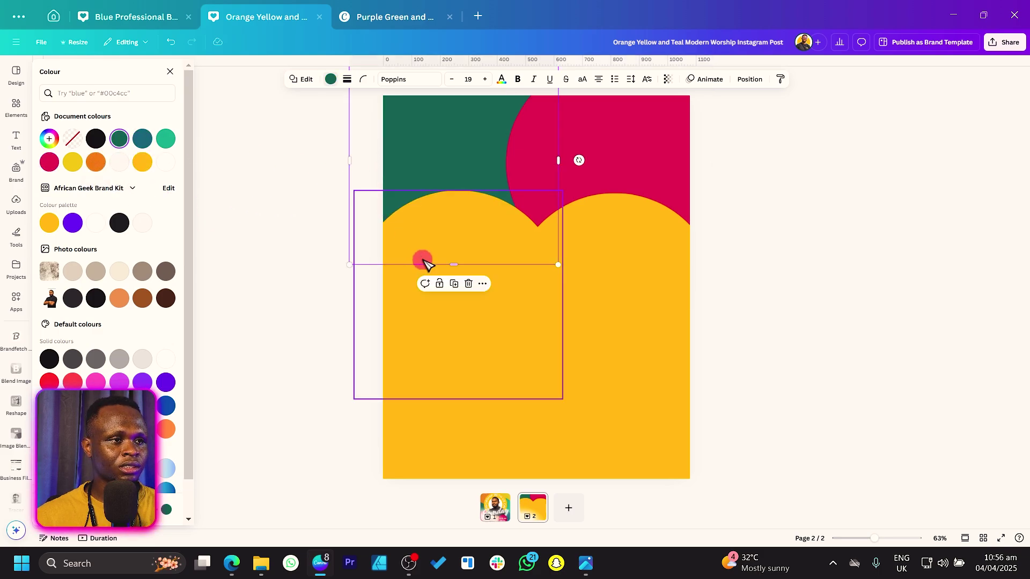
left_click(165, 139)
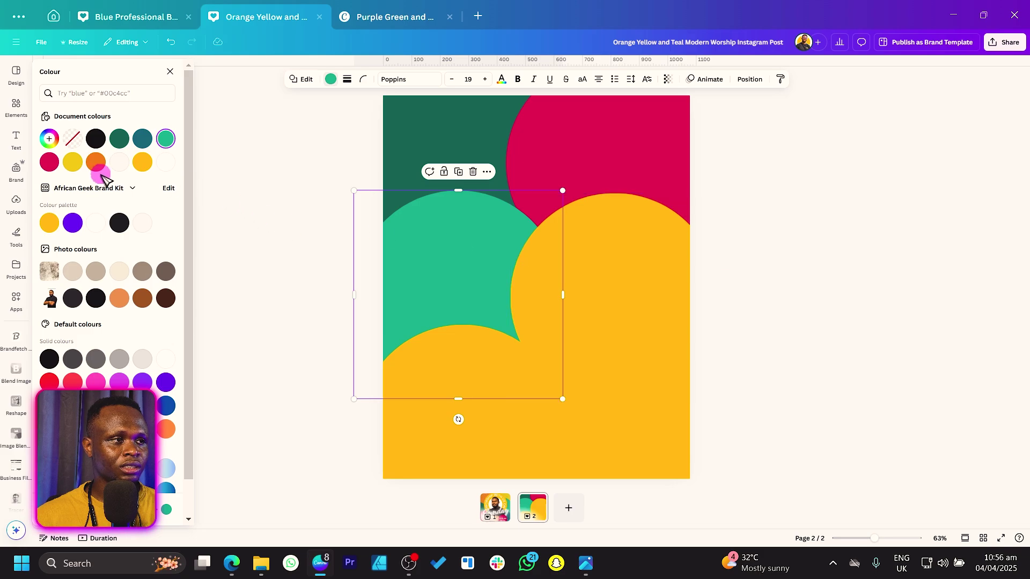
Make the right circle dark green and the lower-left circle green, leaving the lower-right yellow
left_click(681, 289)
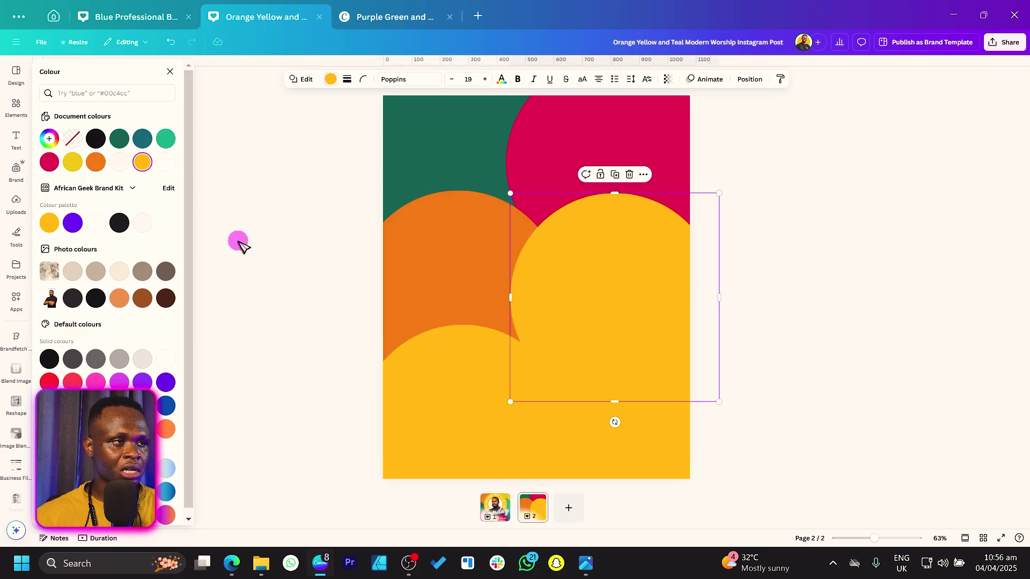
left_click(121, 142)
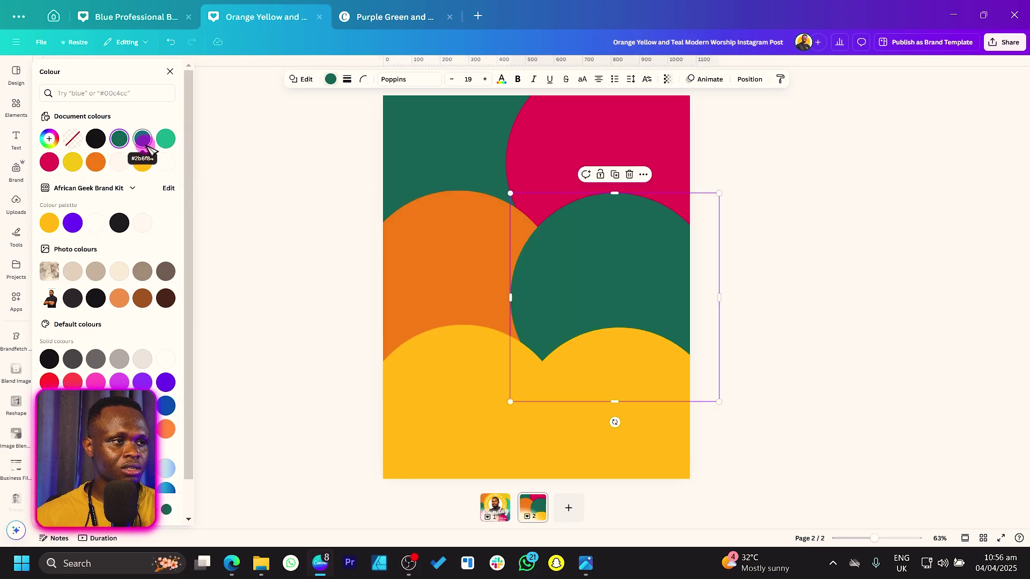
left_click(411, 406)
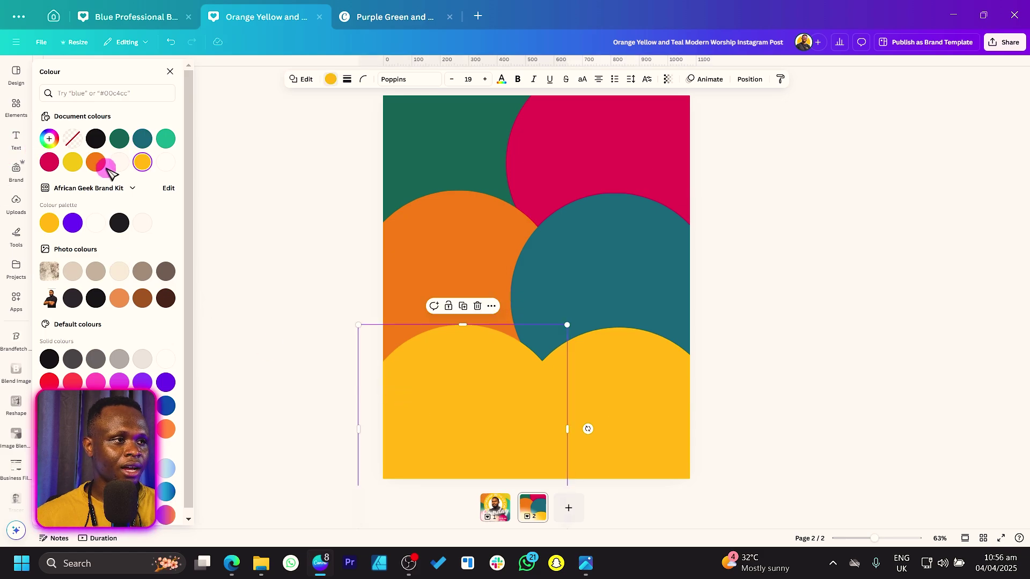
left_click(166, 138)
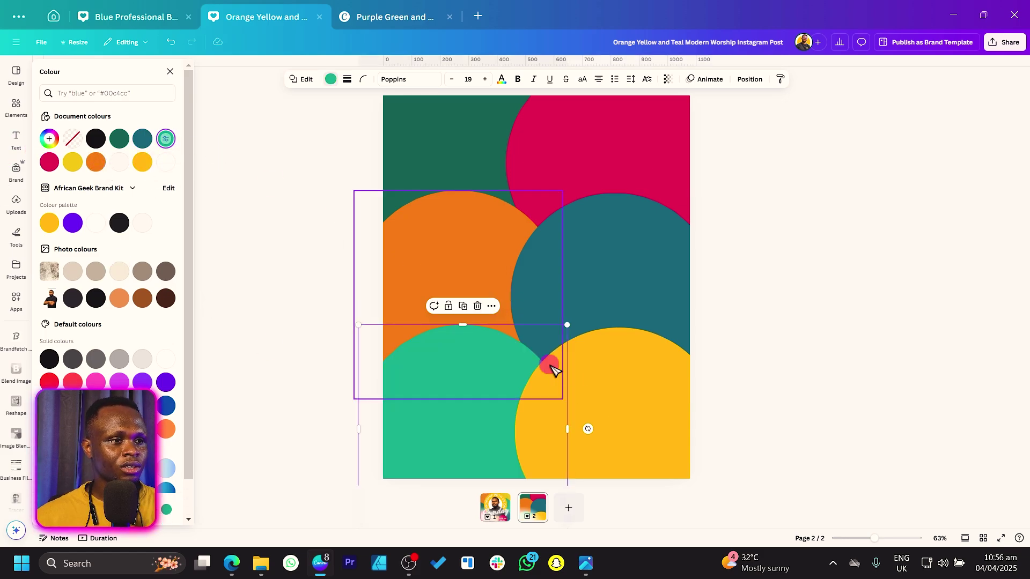
left_click(639, 433)
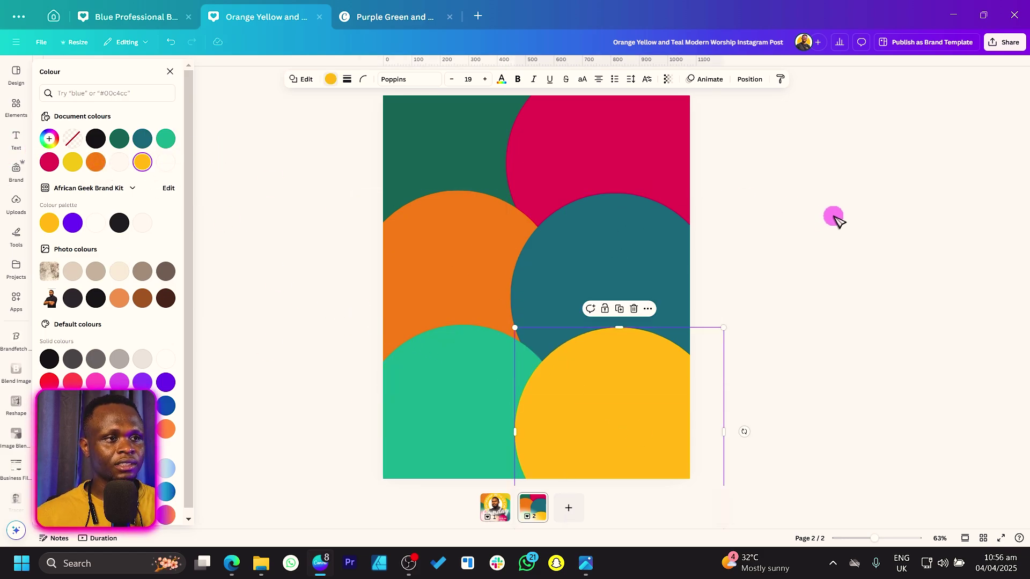
left_click(834, 218)
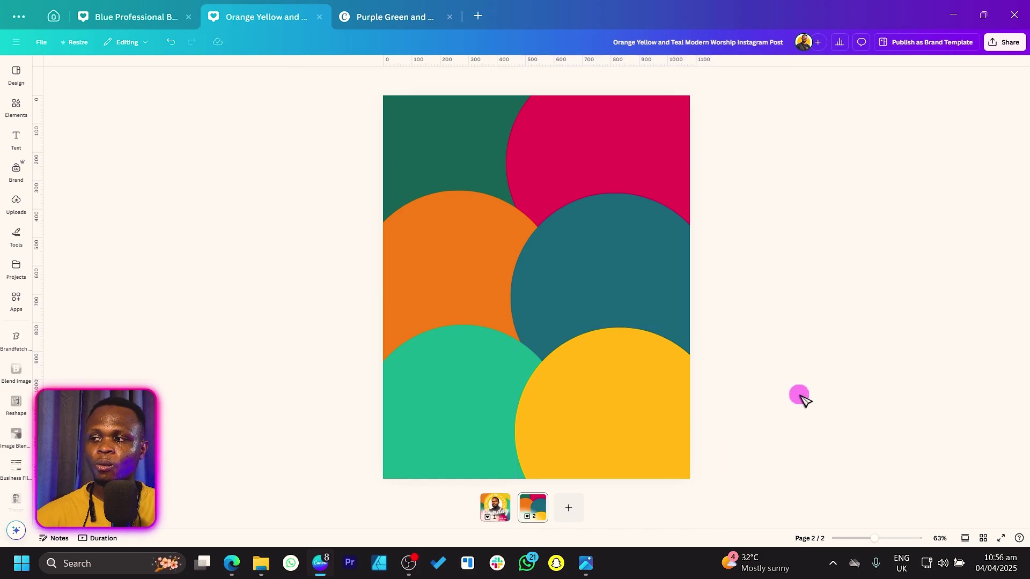
Search Elements for 'grunge' and add a grunge texture photo to page 2
left_click(16, 105)
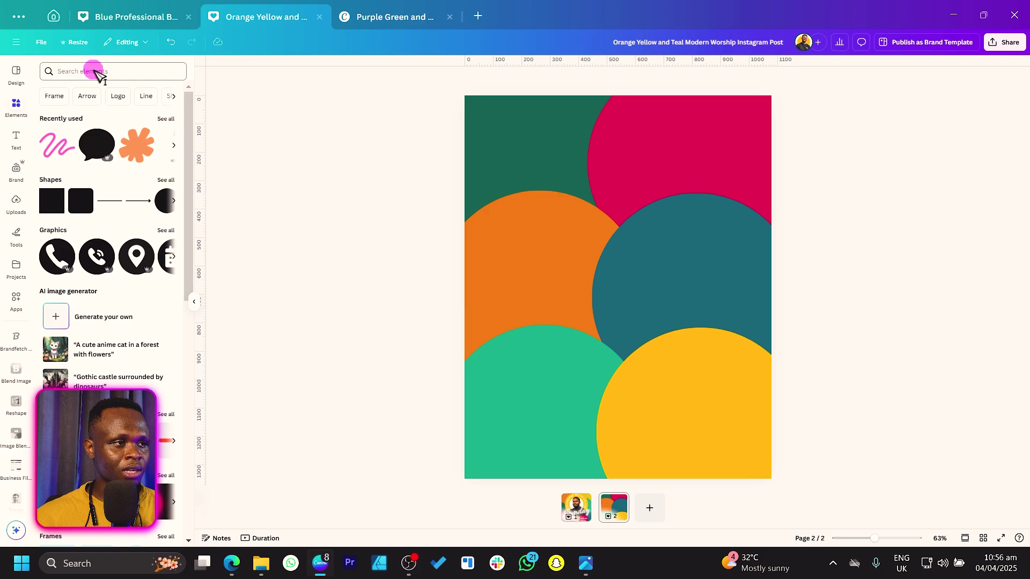
left_click(96, 72)
type("gru")
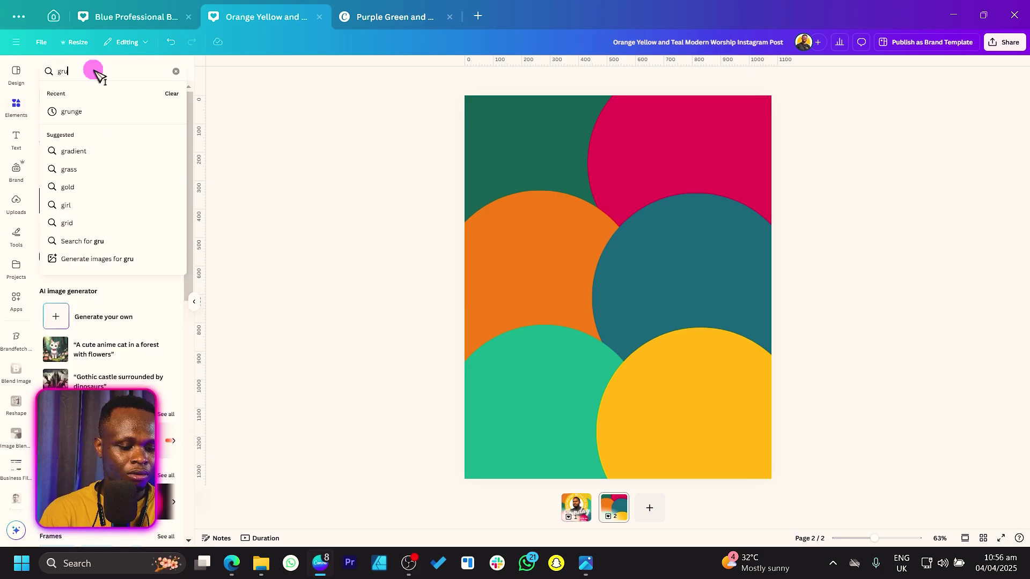
type("nge")
key("Return")
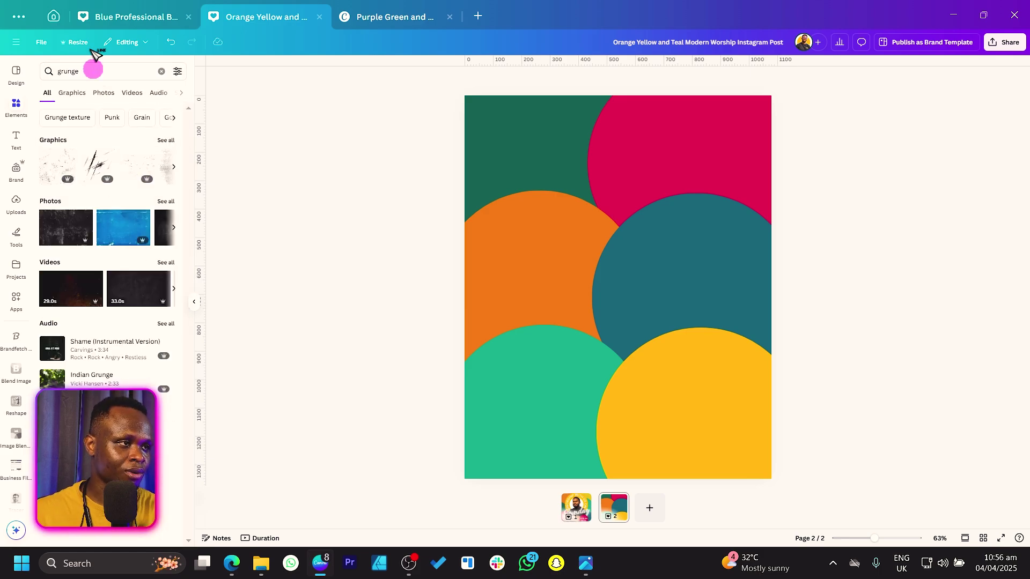
left_click(166, 202)
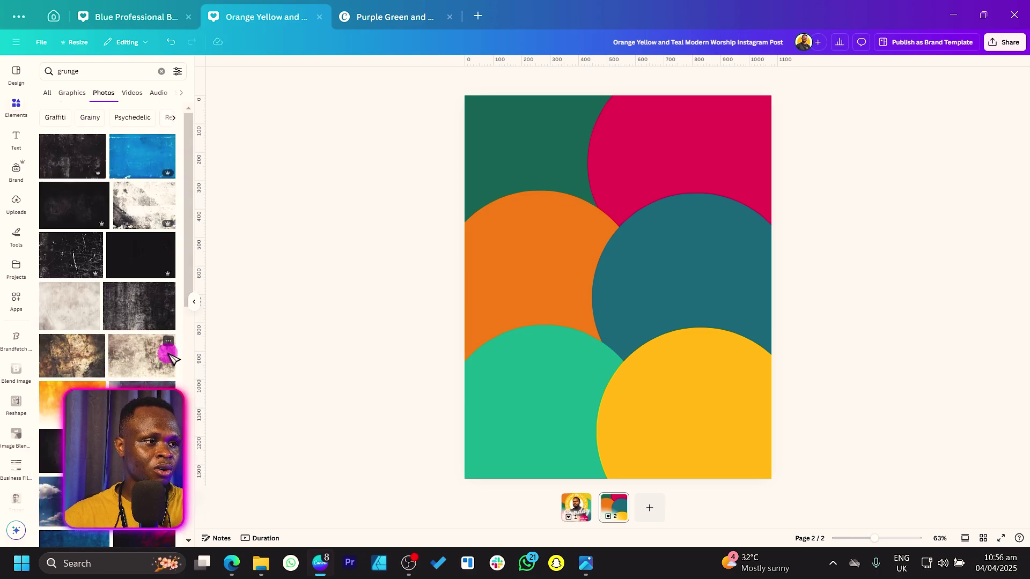
left_click(122, 364)
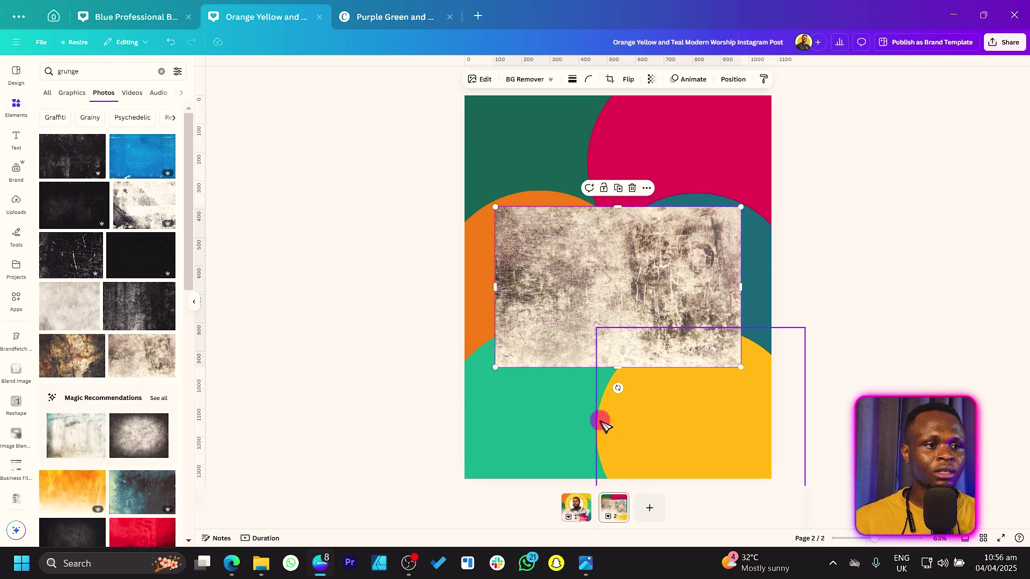
Rotate and stretch the texture over the whole page and set its transparency to 23
left_click_drag(618, 387, 526, 288)
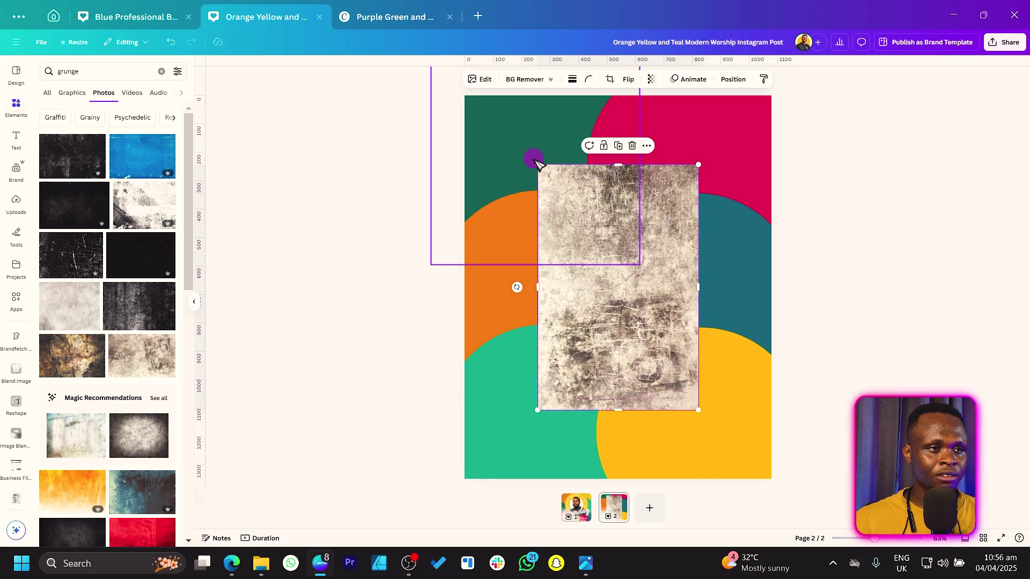
left_click_drag(536, 163, 423, 69)
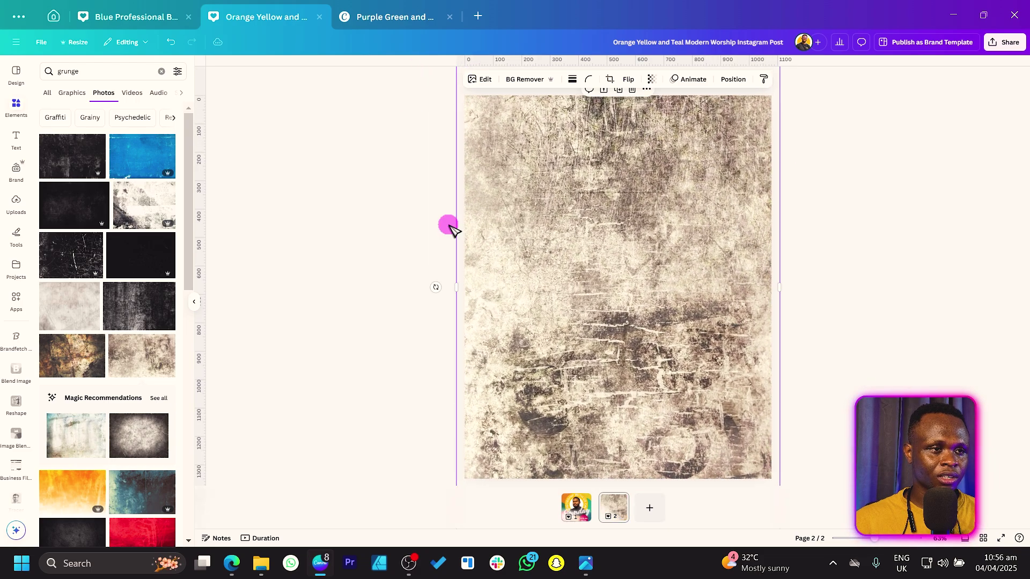
left_click(651, 79)
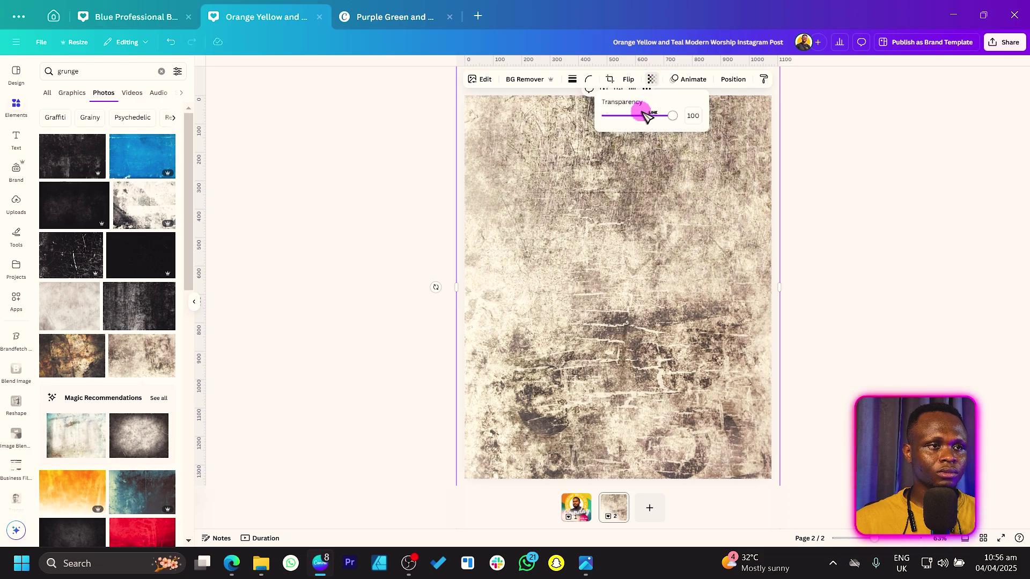
left_click_drag(639, 116, 624, 117)
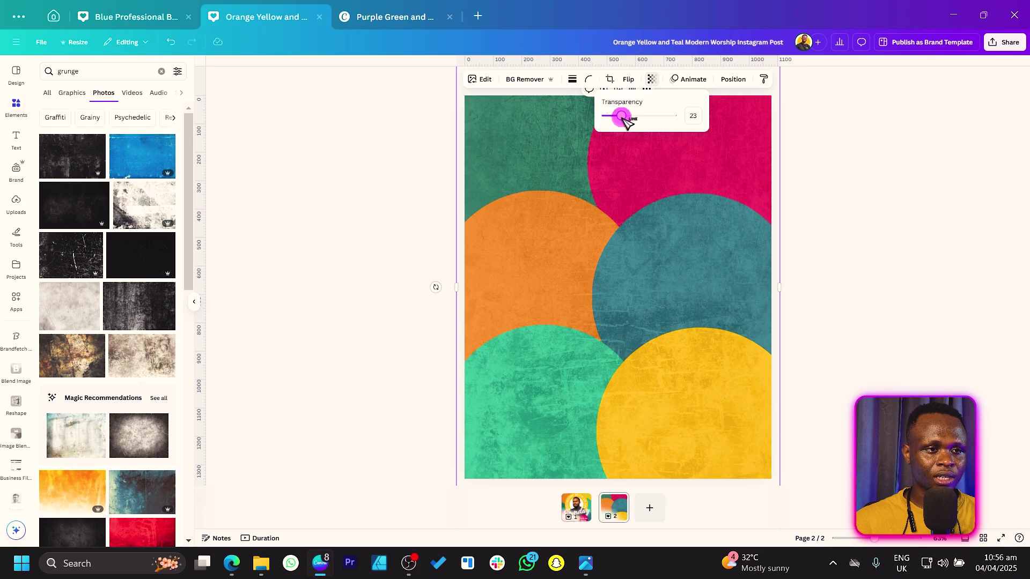
left_click(409, 218)
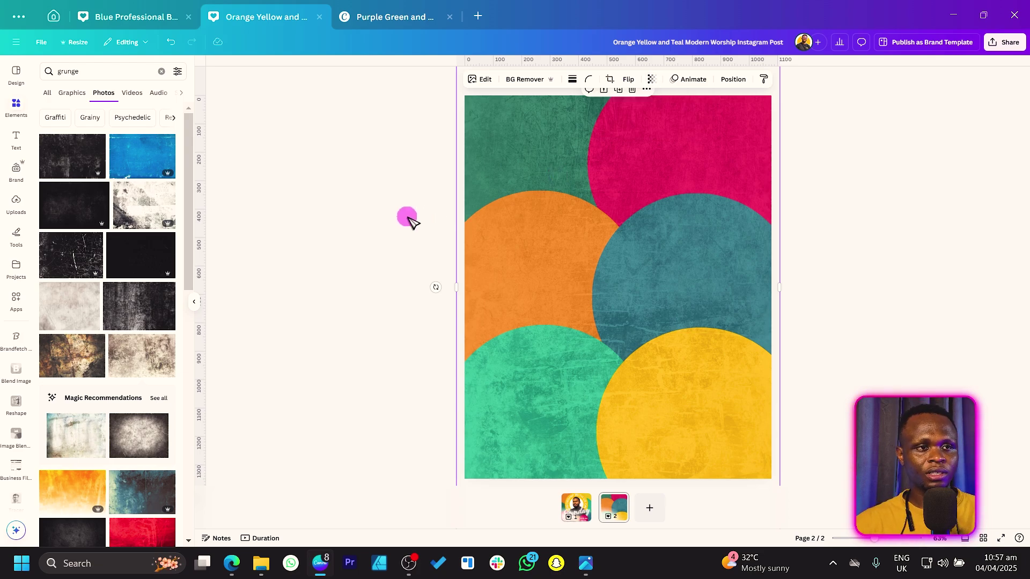
Enlarge the yellow circle and centre it near the top of page 2
left_click(409, 217)
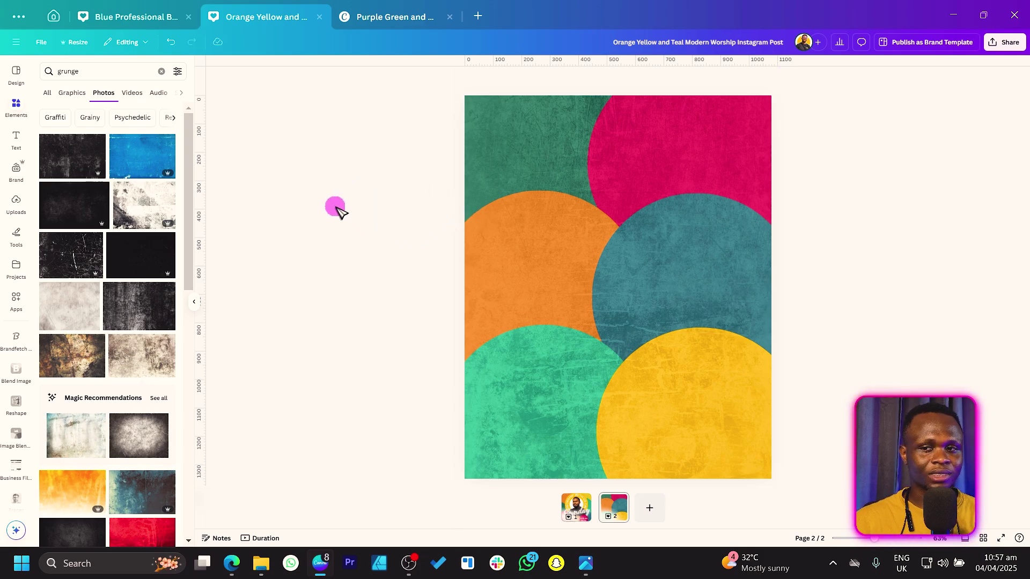
key("c")
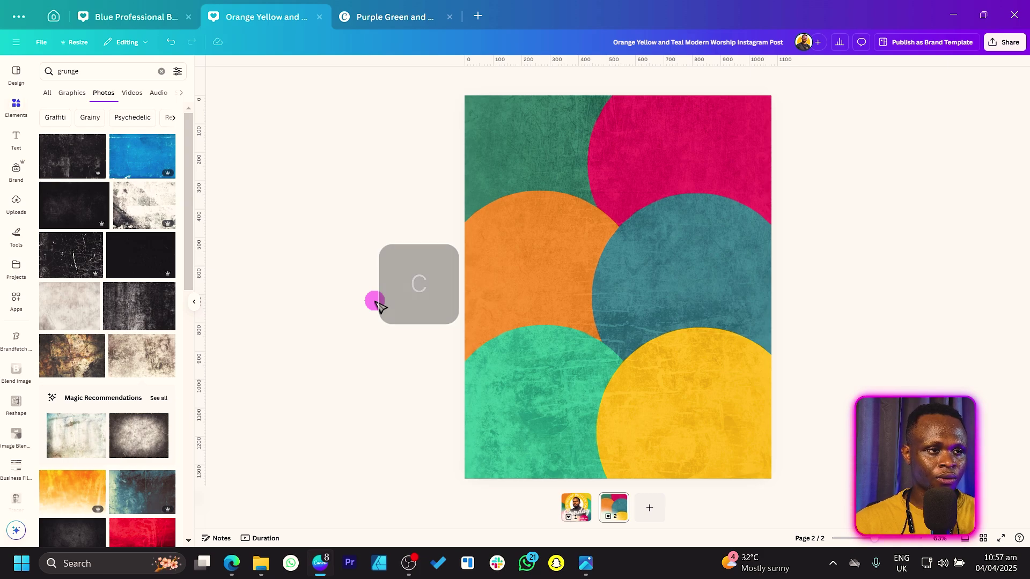
left_click_drag(576, 340, 555, 390)
left_click_drag(643, 325, 649, 274)
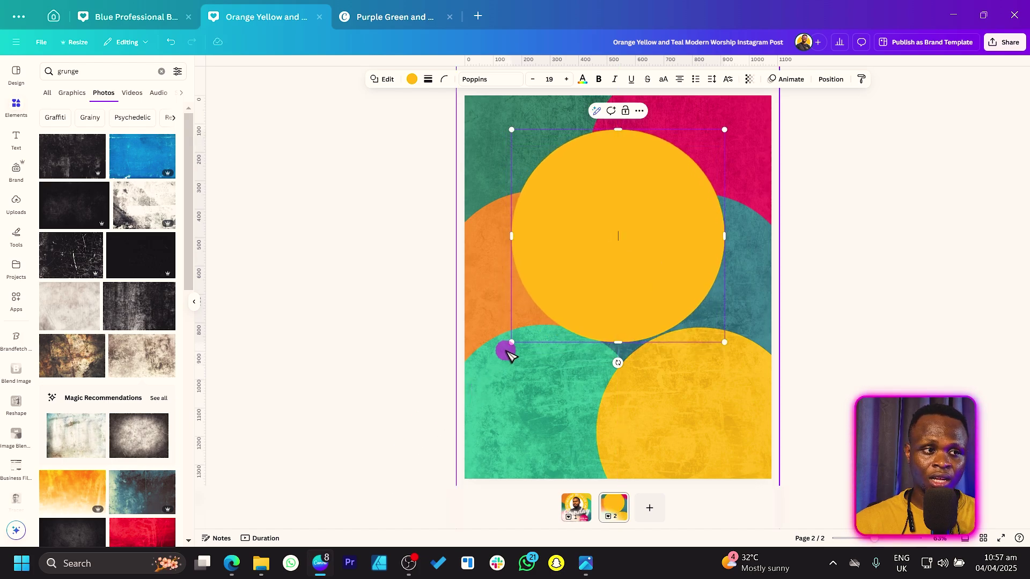
left_click_drag(514, 348, 501, 354)
left_click_drag(591, 292, 591, 302)
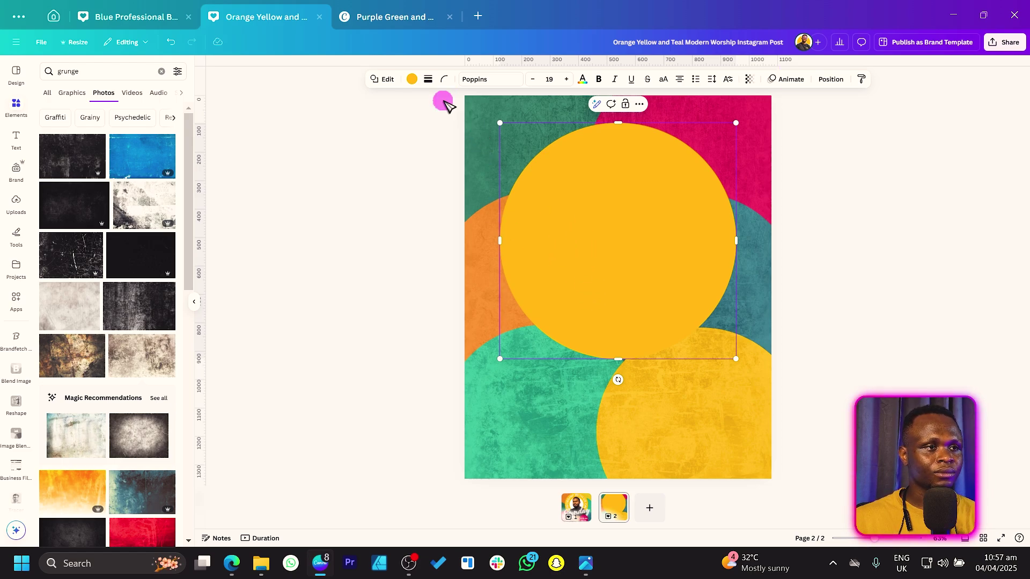
key("Escape")
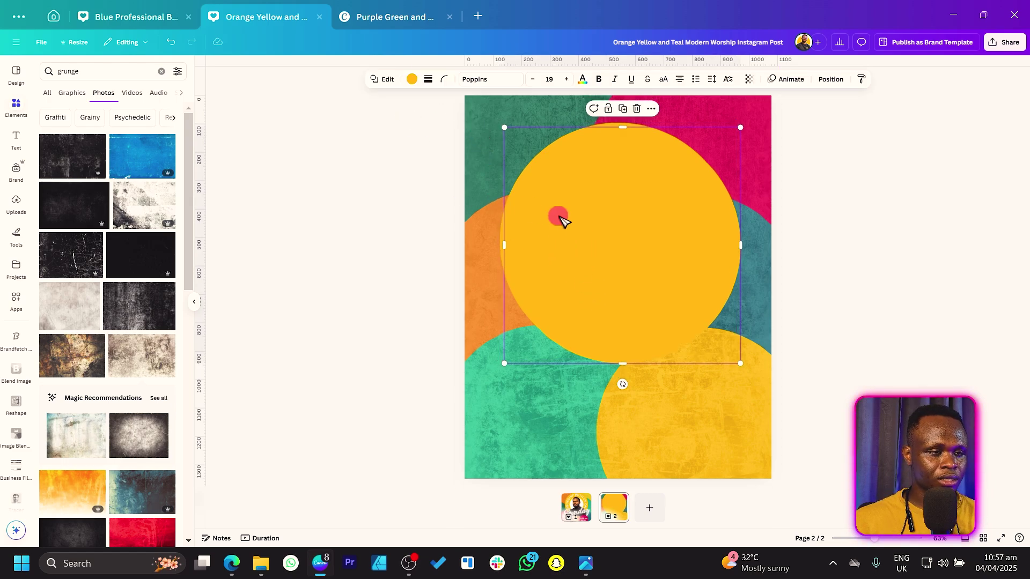
left_click_drag(588, 230, 586, 225)
Shrink the copied circle to 610×610, turn it white, and show Recently used elements
left_click_drag(502, 362, 535, 325)
left_click(412, 79)
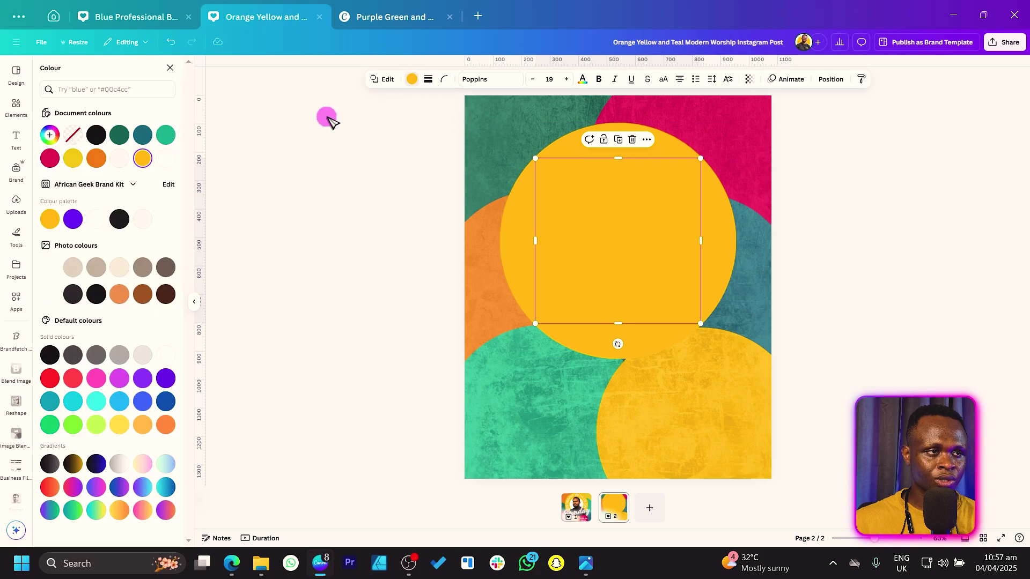
left_click(166, 159)
left_click(524, 209)
left_click(326, 204)
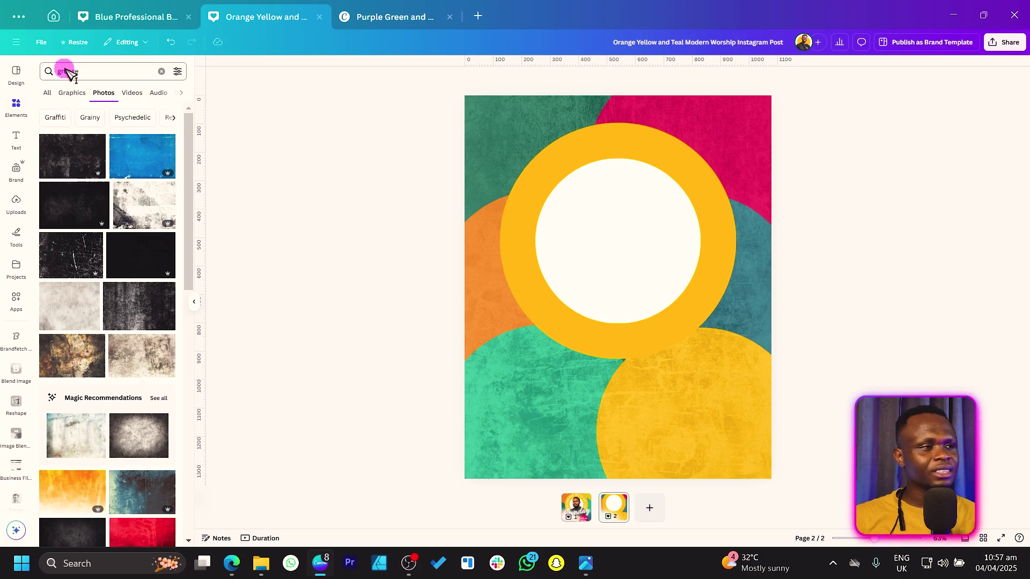
left_click(162, 71)
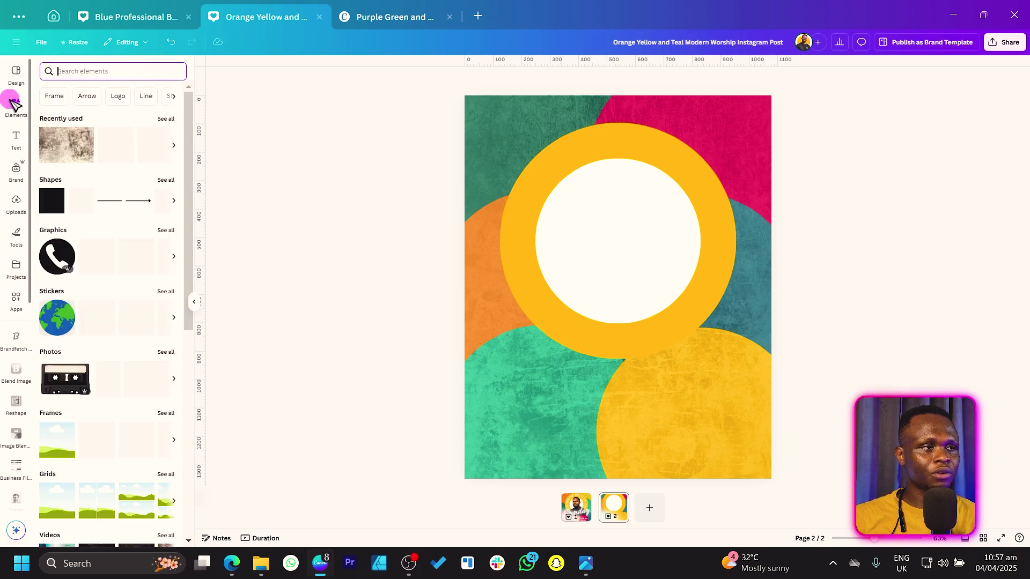
left_click(173, 123)
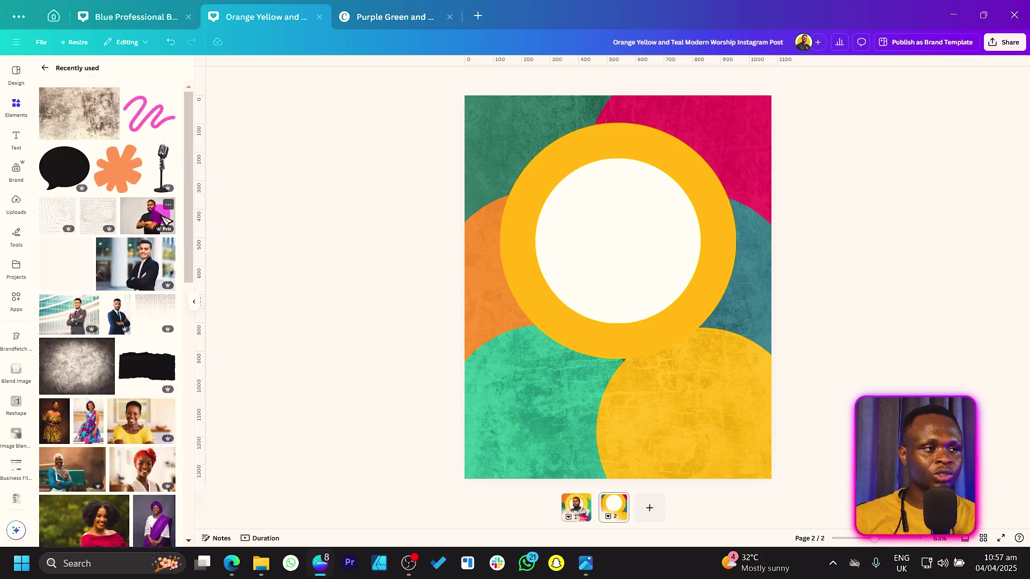
Add the man-in-black-shirt photo, remove its background, trim its sides, and enlarge him over the ring
left_click(164, 220)
left_click_drag(587, 298, 543, 298)
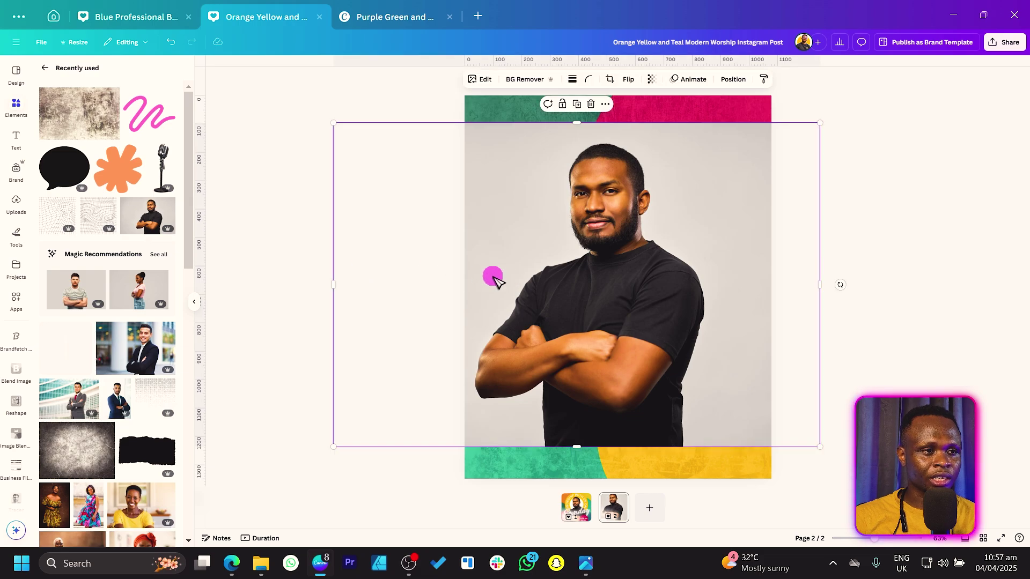
left_click(518, 79)
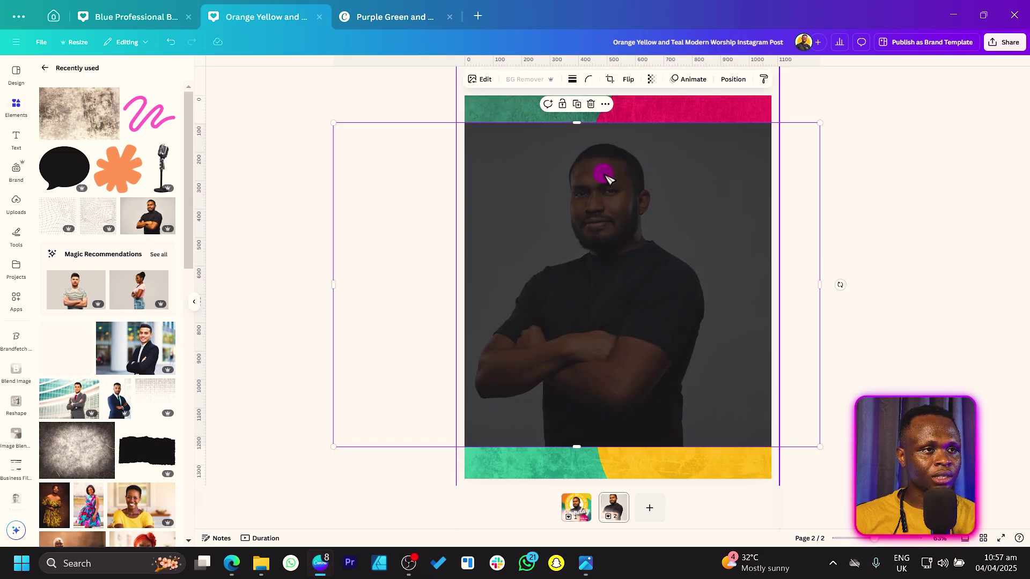
left_click_drag(331, 269, 469, 279)
left_click_drag(824, 275, 715, 285)
left_click_drag(638, 268, 645, 316)
left_click_drag(719, 169, 733, 160)
left_click_drag(632, 245, 640, 250)
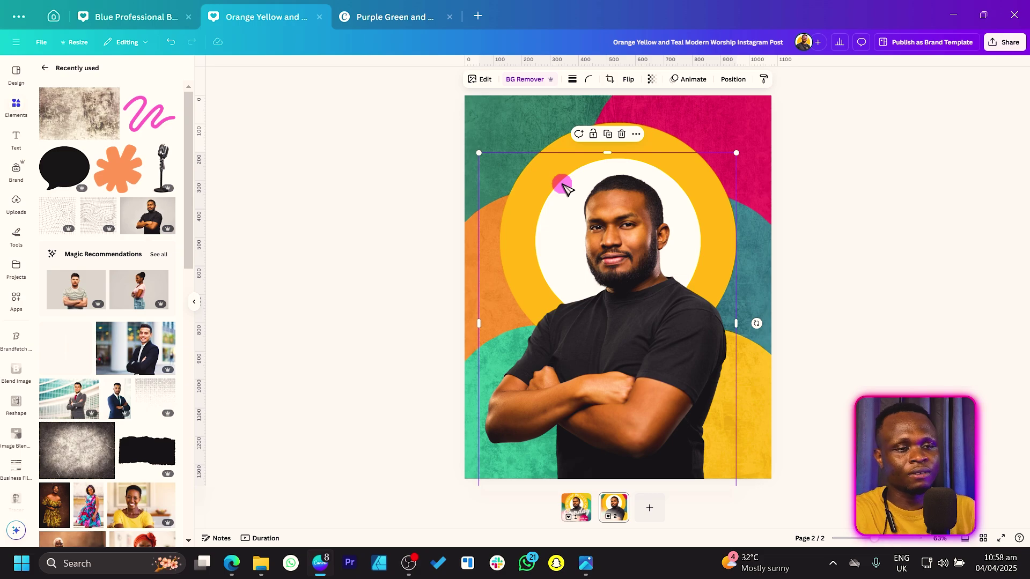
Raise the man's photo sharpness, clarity to 17, vibrance to 35 and blacks to 9
left_click(485, 81)
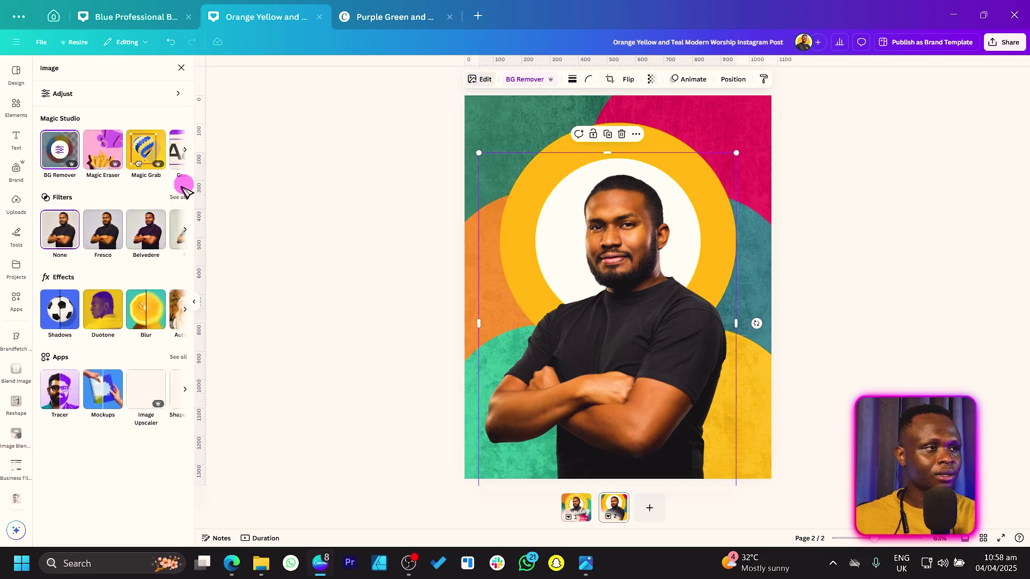
left_click(137, 93)
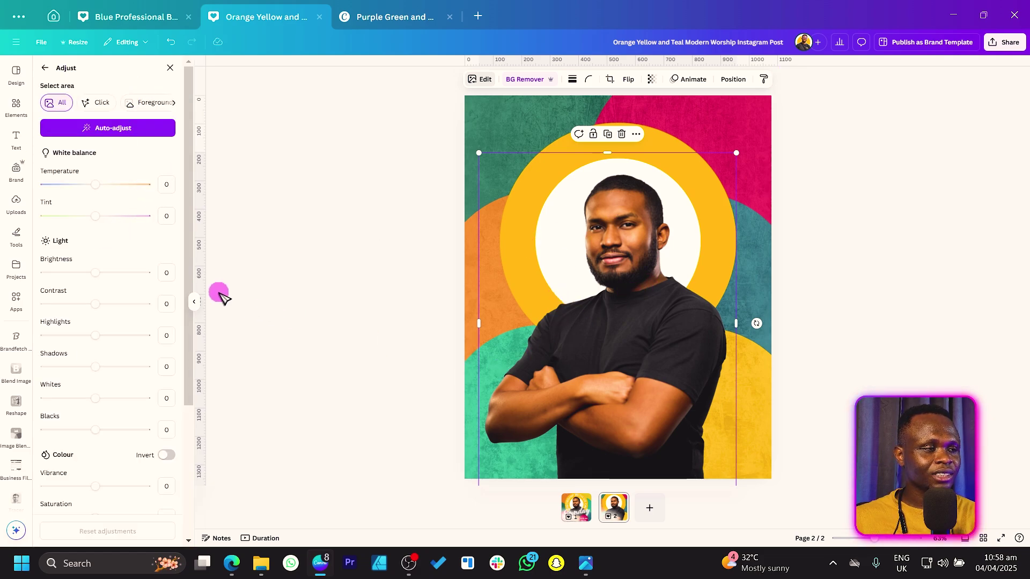
scroll(129, 298, "down", 4)
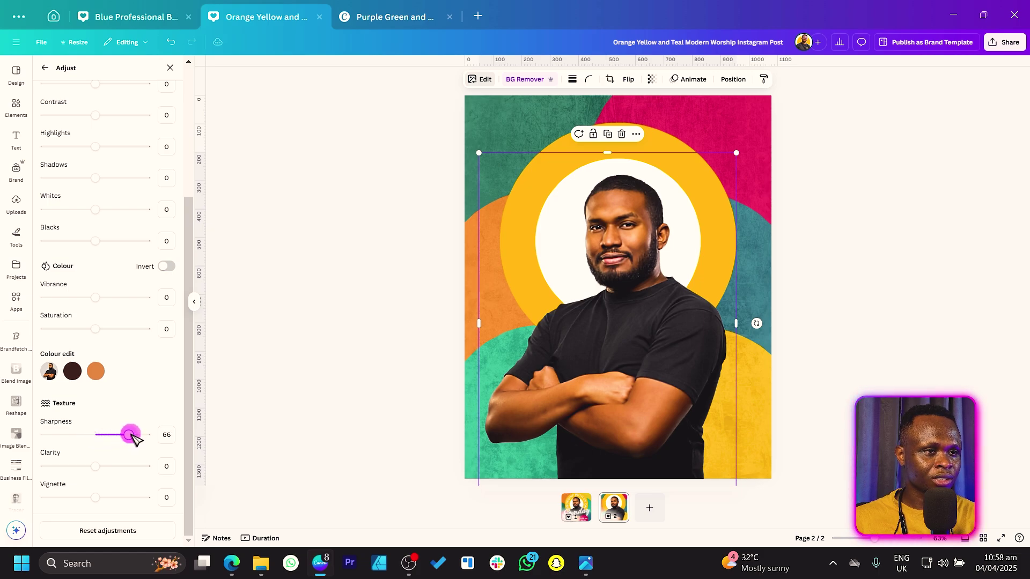
left_click(83, 455)
left_click_drag(96, 470, 106, 470)
scroll(101, 413, "up", 3)
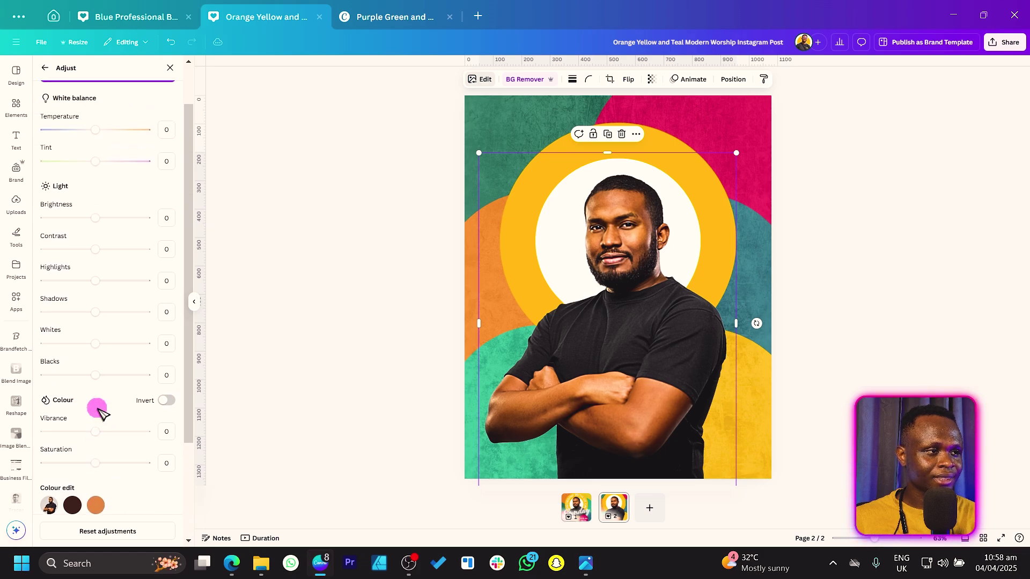
scroll(101, 414, "down", 2)
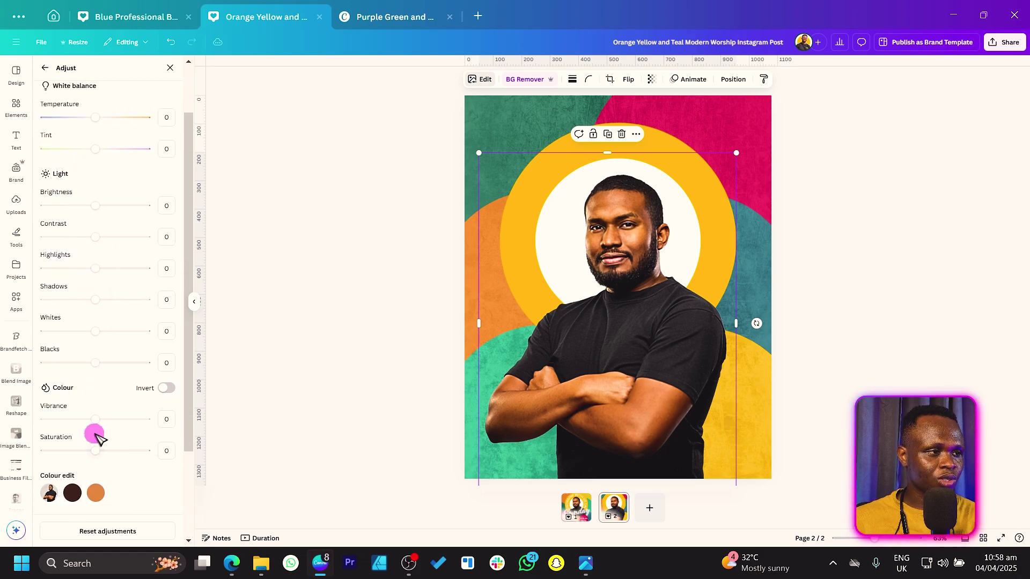
left_click_drag(96, 420, 116, 426)
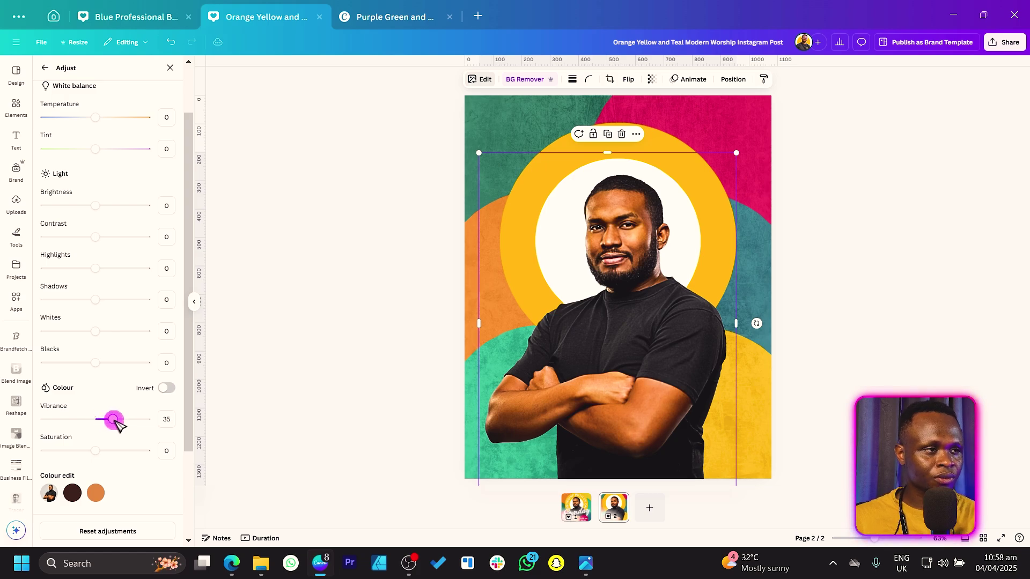
left_click(105, 240)
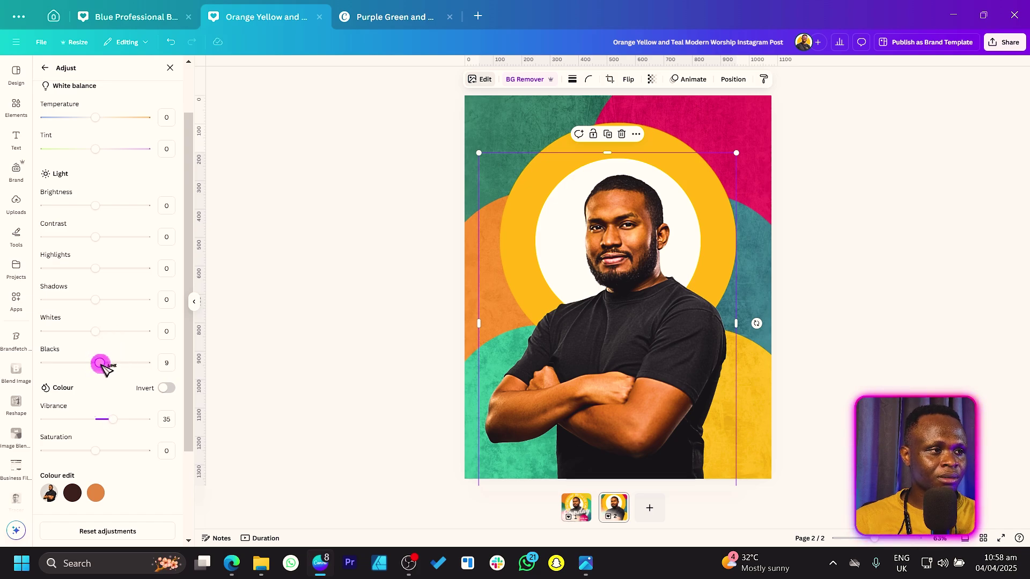
left_click(379, 276)
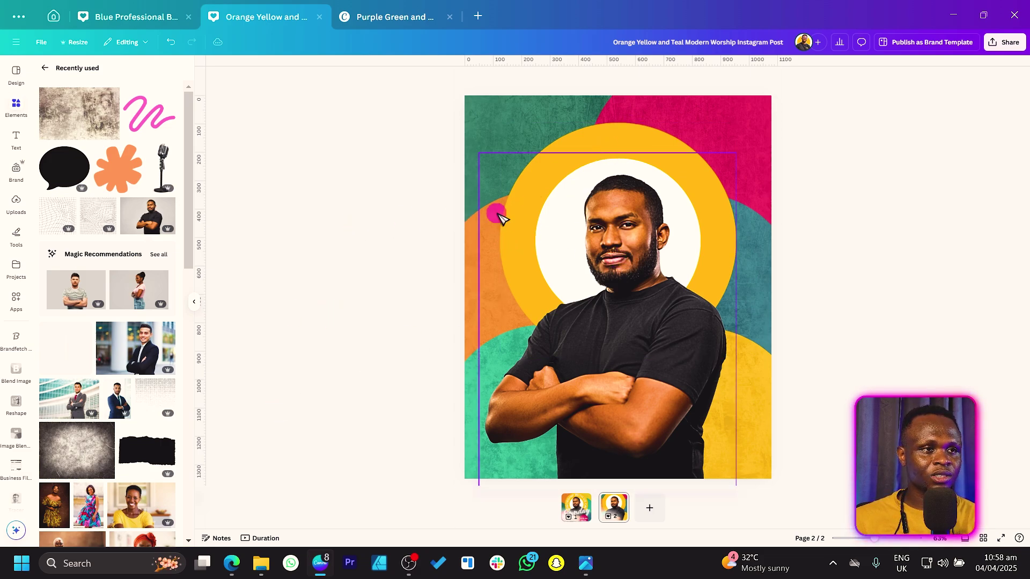
Add a bold uppercase 'WORSHIP WITH US ON' headline at size 73.1 above the man's head
key("t")
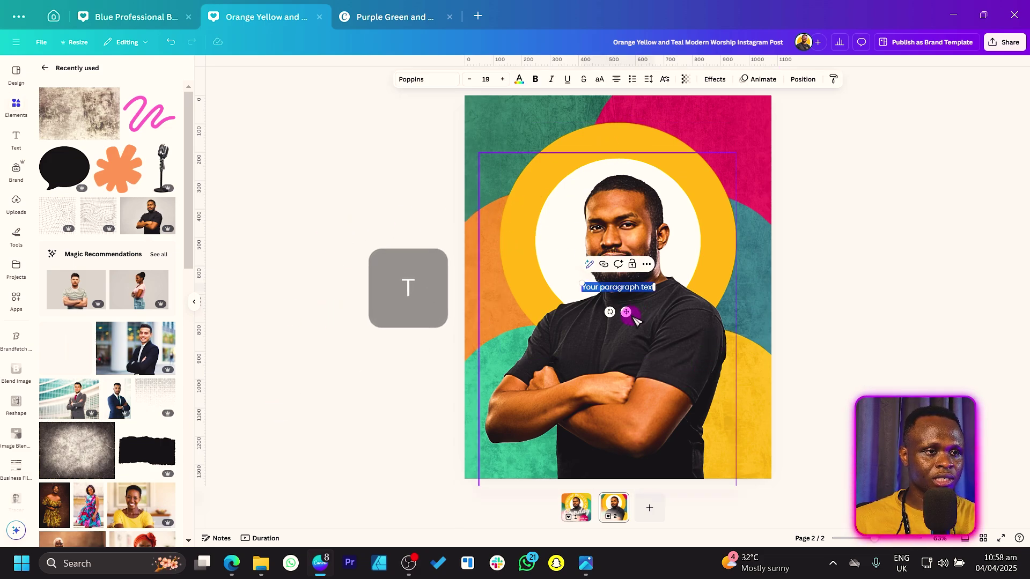
left_click_drag(625, 311, 706, 151)
left_click_drag(654, 114, 538, 119)
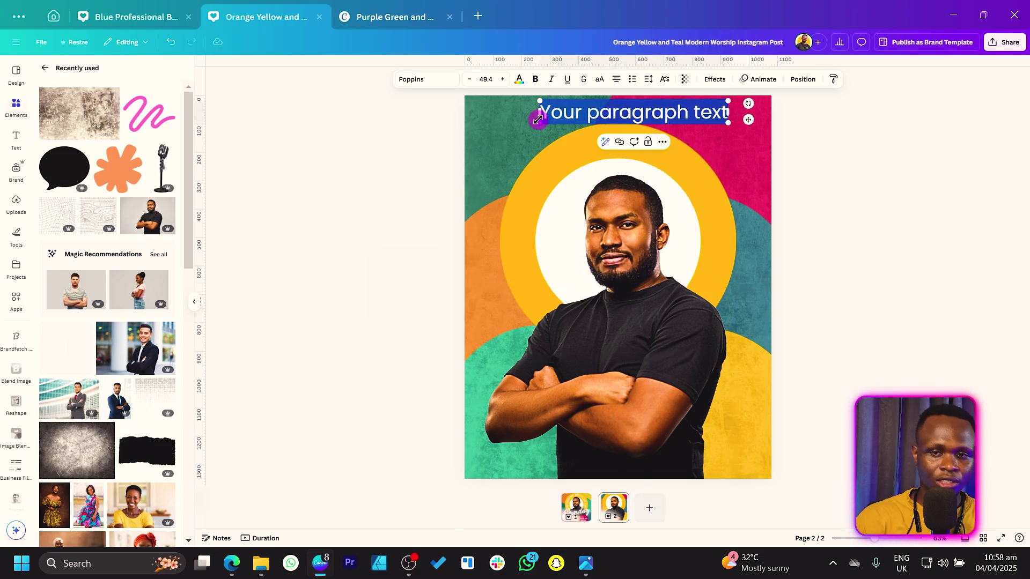
type("wa")
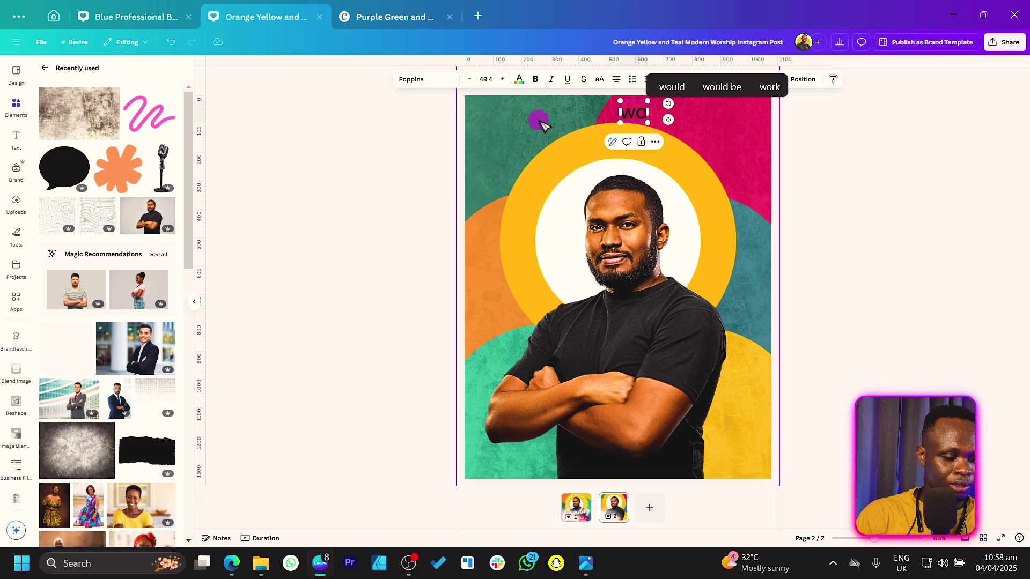
type("rshi")
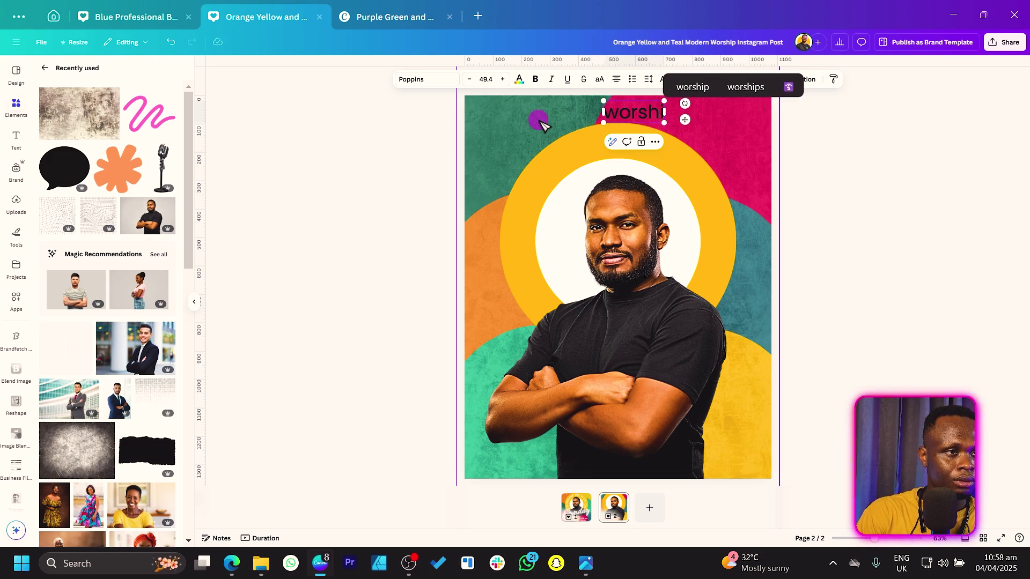
type("p with")
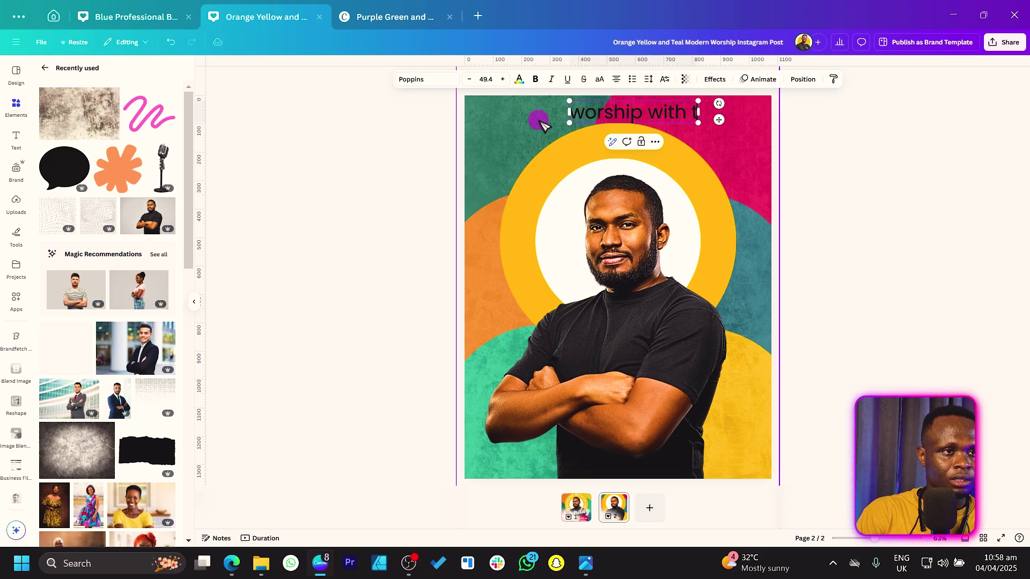
type(" us on")
key("ctrl+a")
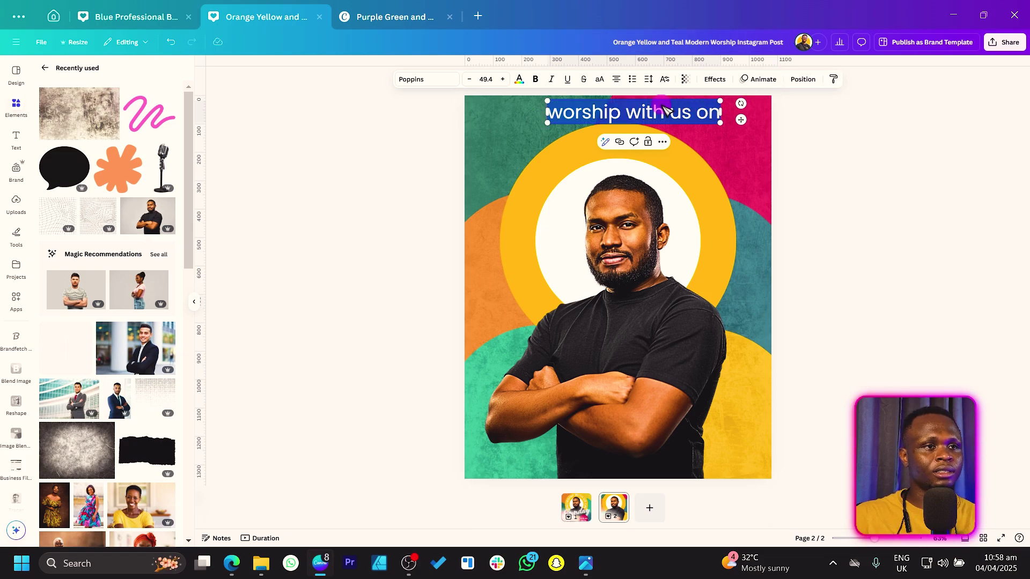
left_click(535, 79)
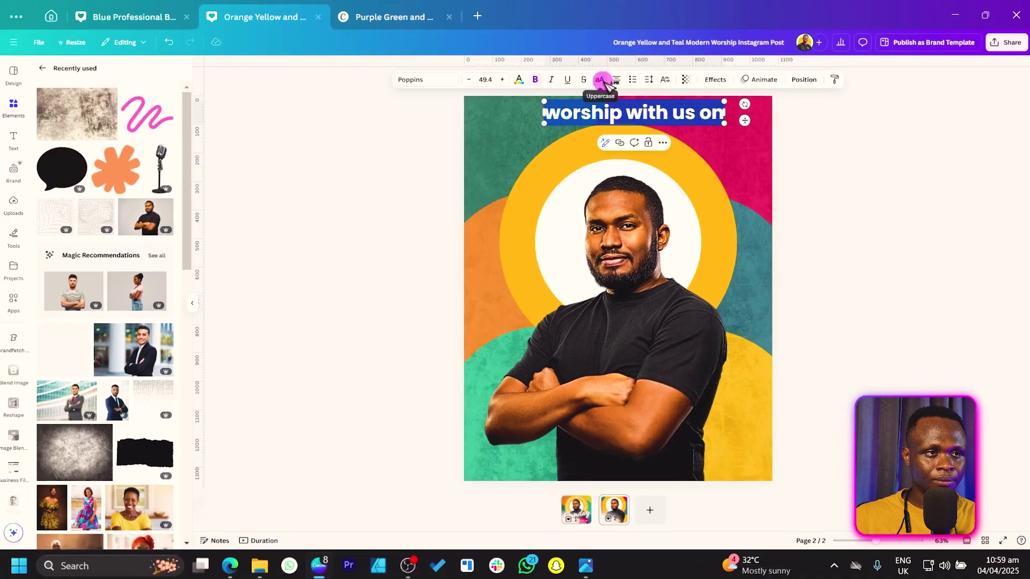
left_click(491, 199)
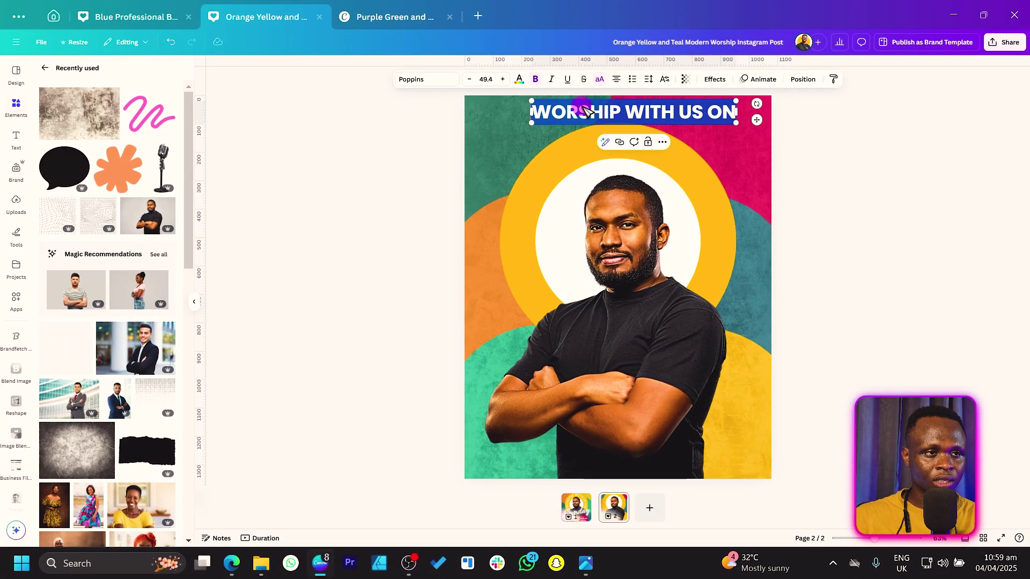
left_click_drag(757, 120, 591, 162)
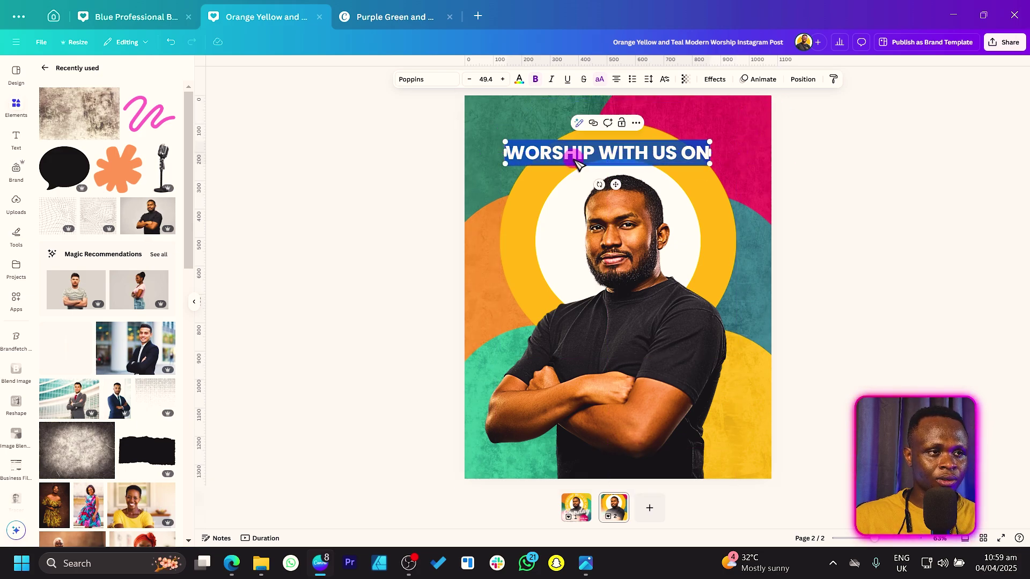
left_click_drag(497, 136, 499, 110)
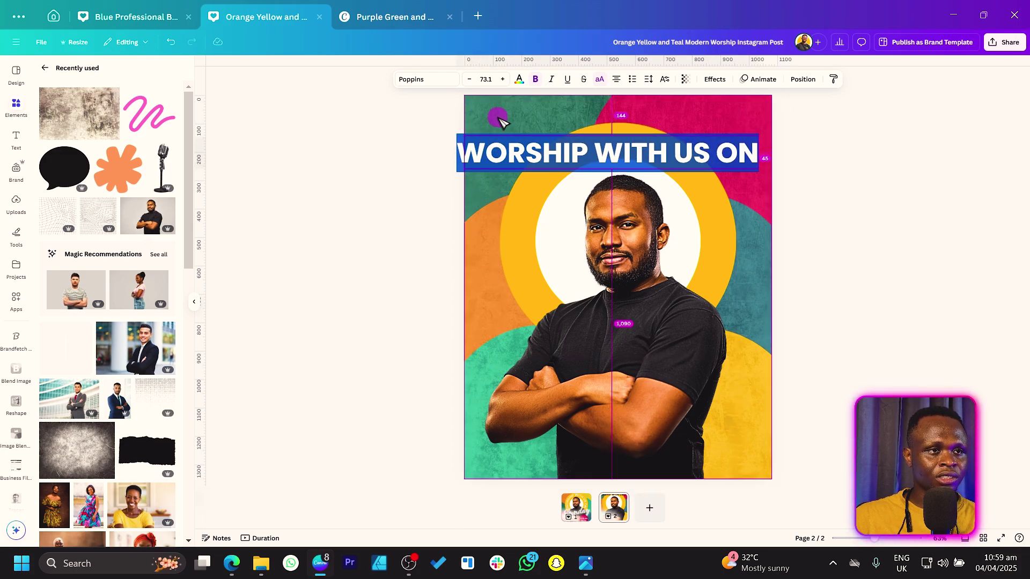
Curve the headline around the man's head and enlarge it
left_click(715, 80)
left_click(105, 394)
left_click_drag(579, 219, 595, 216)
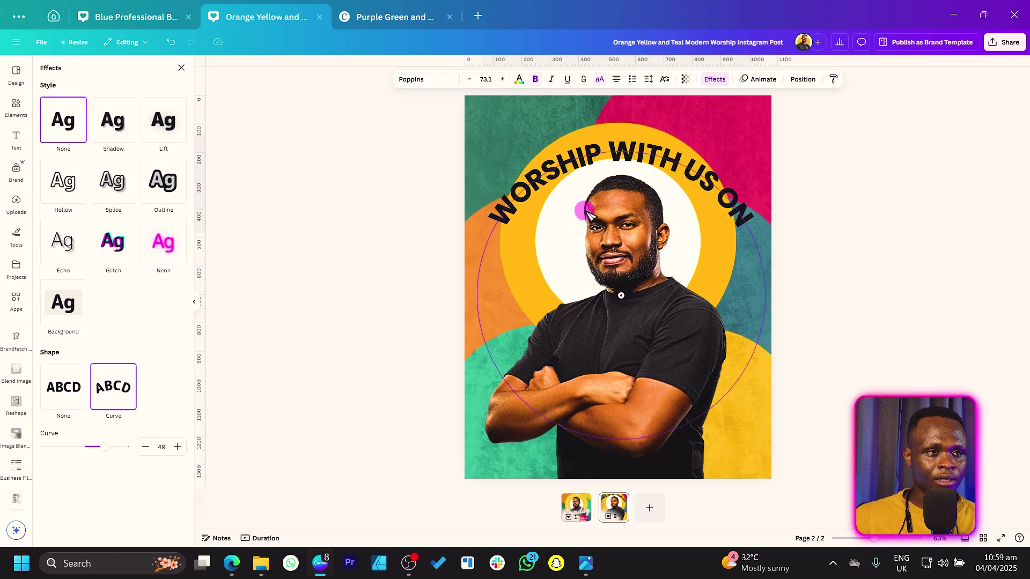
left_click_drag(106, 449, 121, 449)
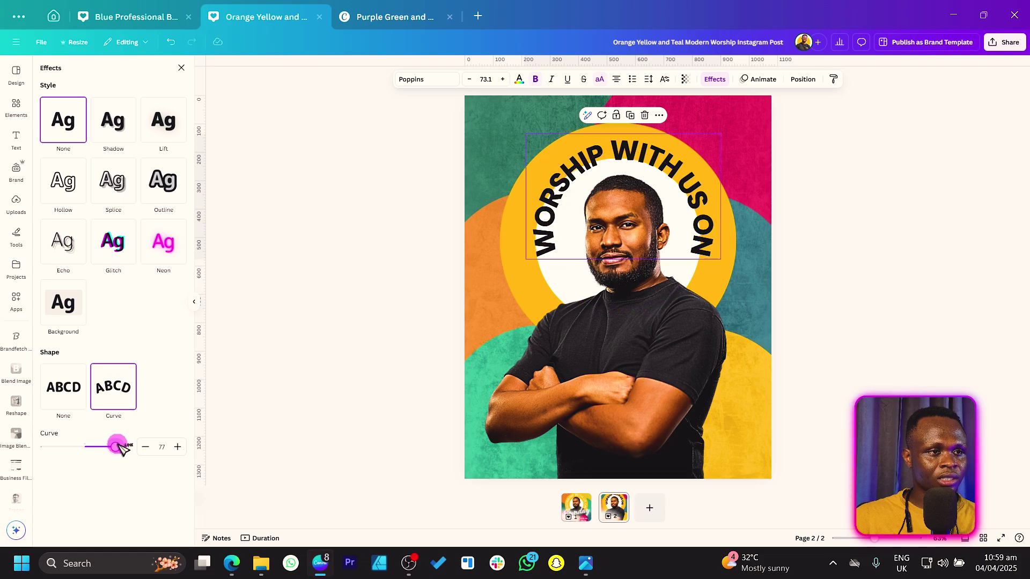
left_click_drag(525, 261, 536, 232)
left_click_drag(504, 278, 496, 285)
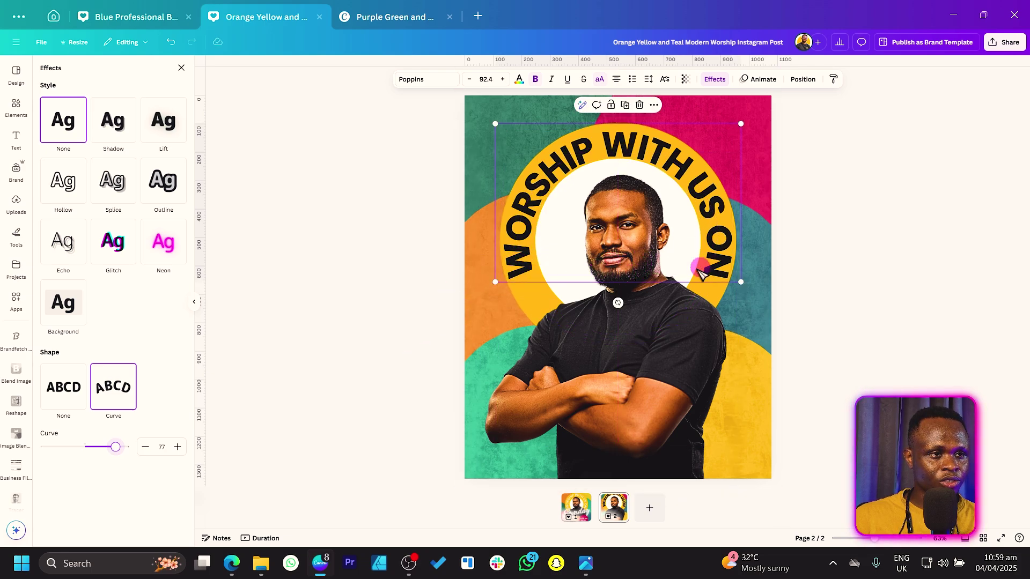
Bend the curve to 81 and enlarge the curved headline to size 99
left_click_drag(120, 451, 122, 452)
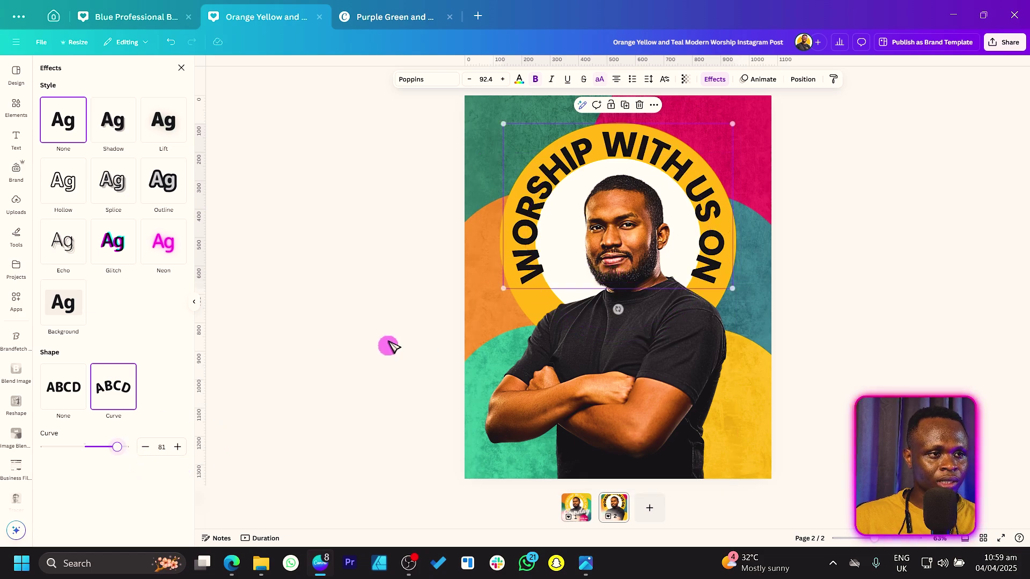
left_click_drag(503, 289, 497, 293)
left_click(264, 280)
left_click(524, 306)
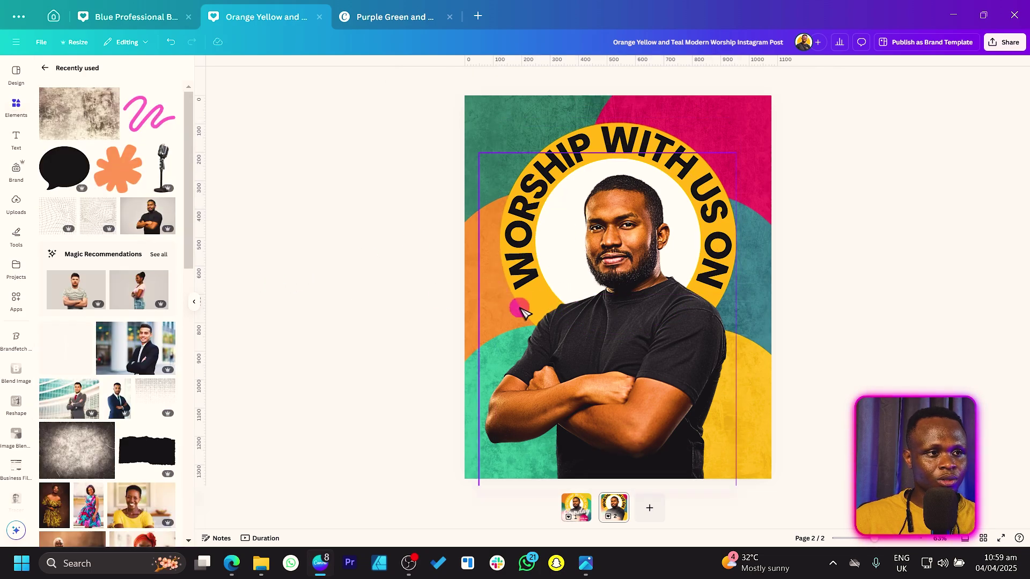
left_click(538, 301)
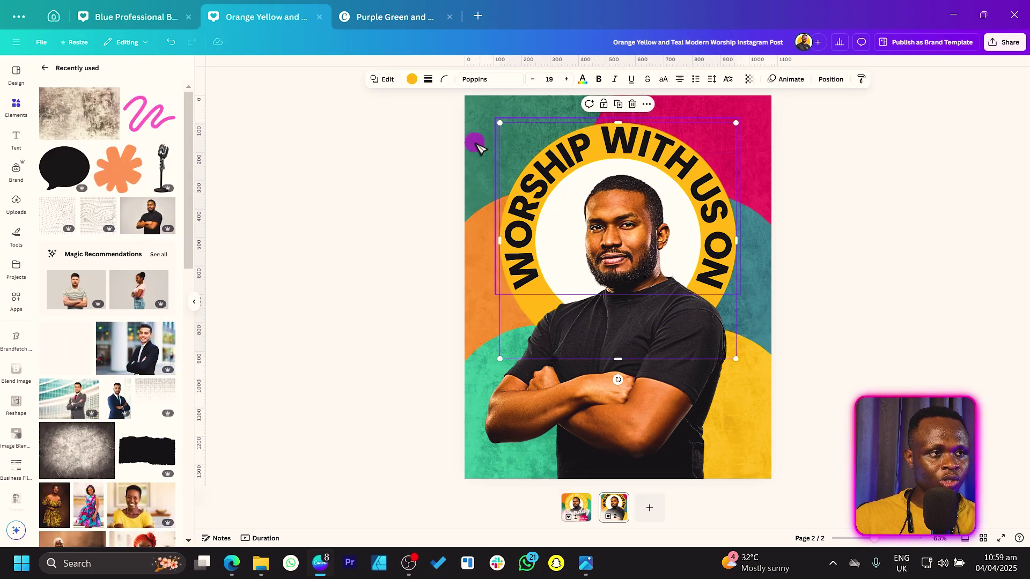
left_click(412, 80)
left_click_drag(498, 123, 486, 124)
Colour the curved 'WORSHIP WITH US ON' headline white and check its arrangement options
left_click(546, 165)
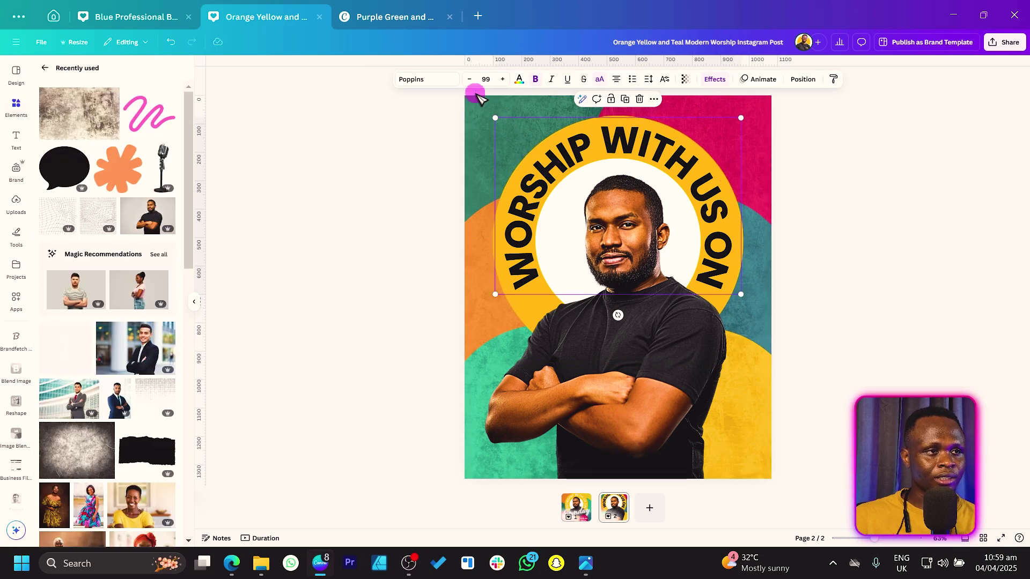
left_click(519, 79)
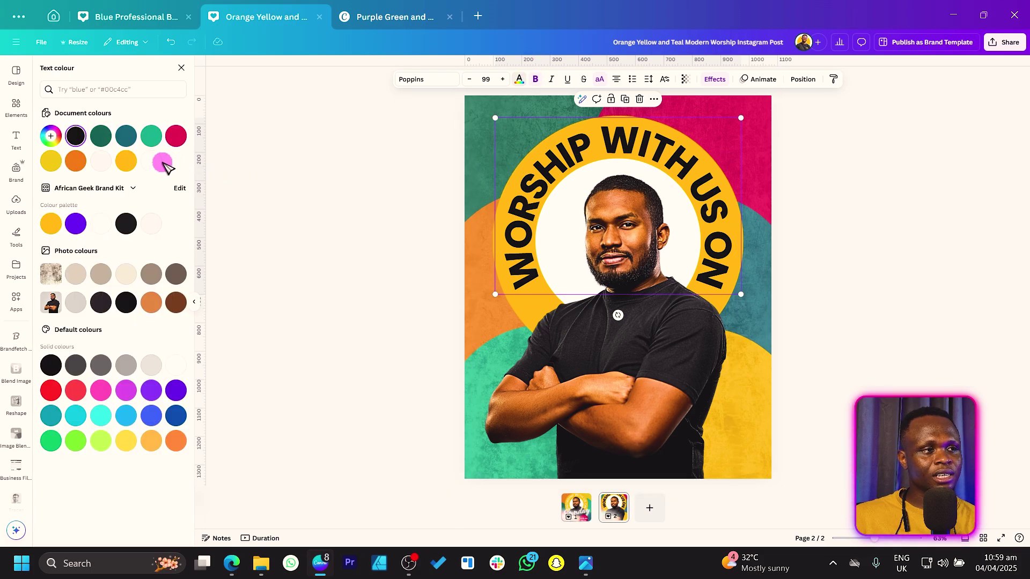
left_click(149, 161)
left_click(339, 181)
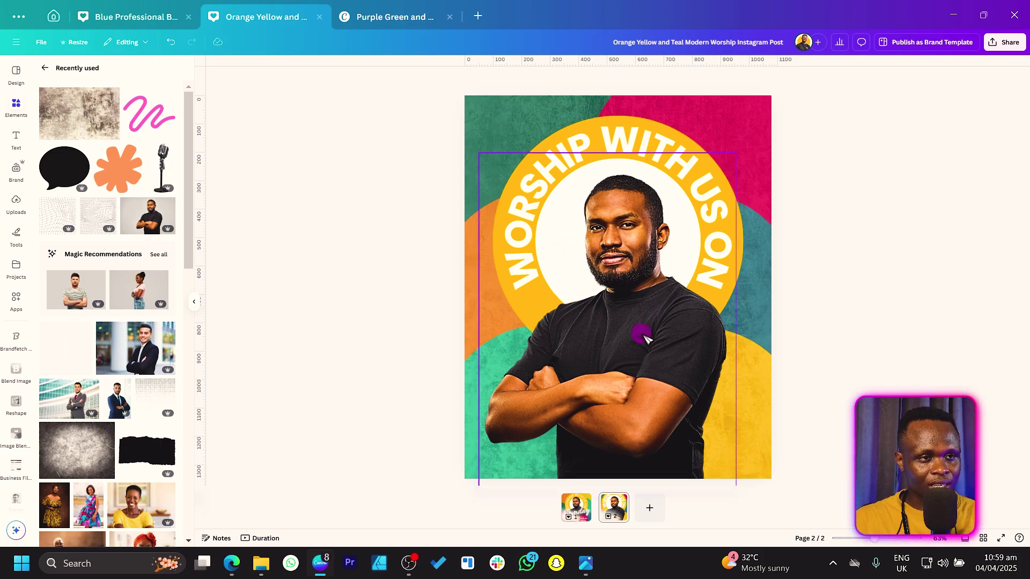
left_click(640, 345)
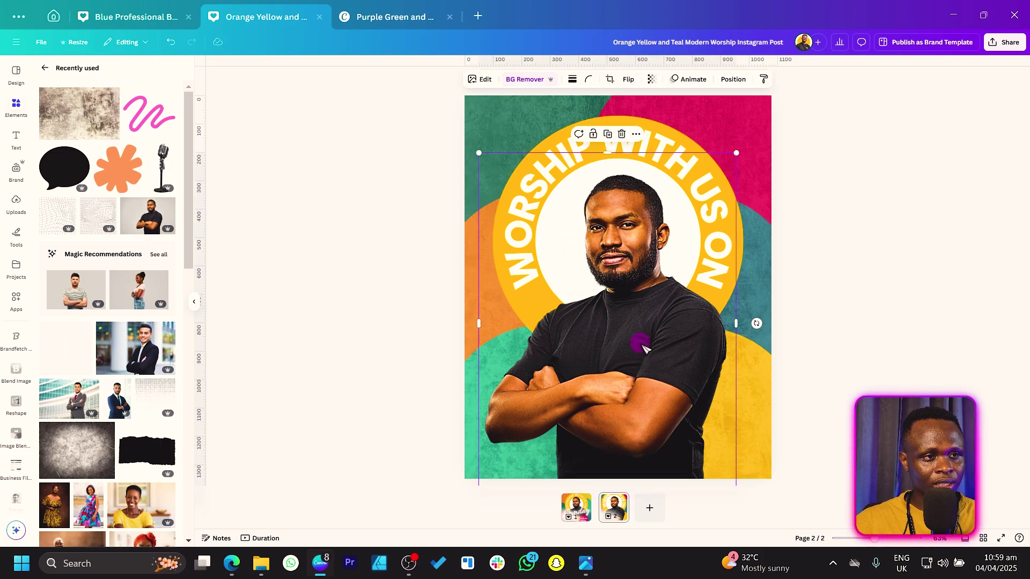
left_click(502, 230)
left_click(832, 78)
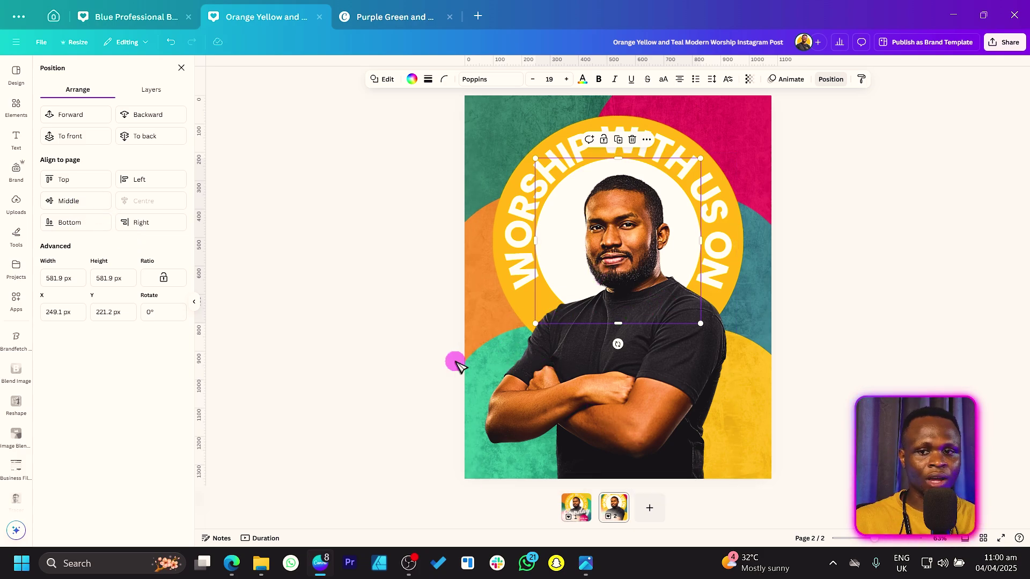
left_click(398, 292)
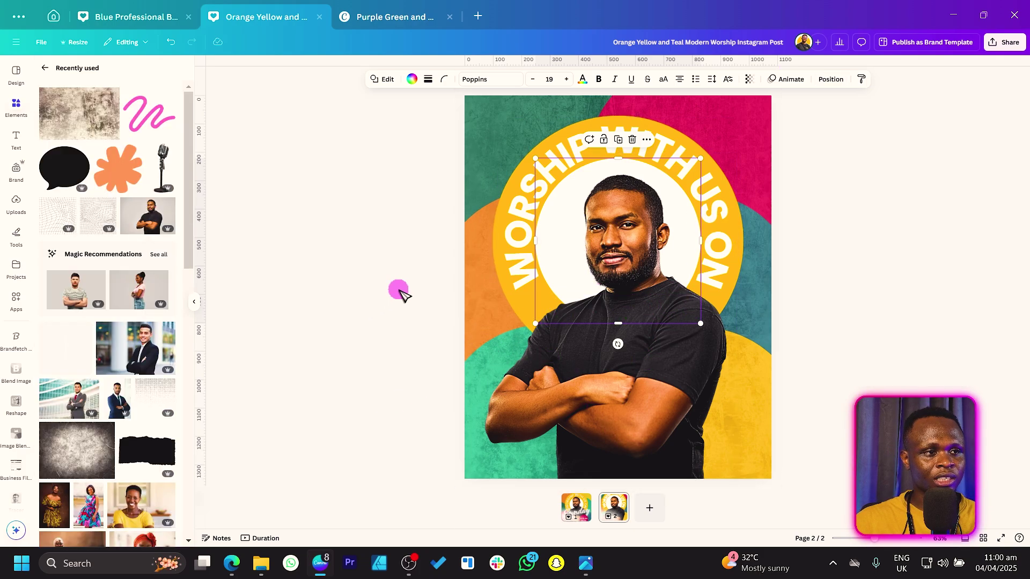
left_click(653, 155)
Copy the headline onto the man's chest, remove its curve, lowercase it, and retype it as 'Sunday'
left_click_drag(650, 143, 653, 211)
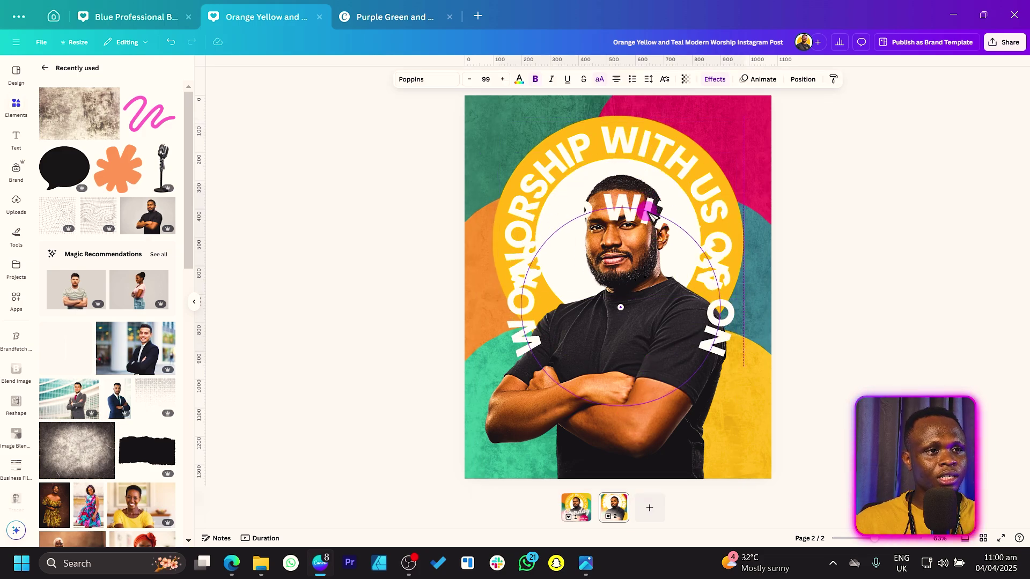
left_click(714, 79)
left_click(64, 389)
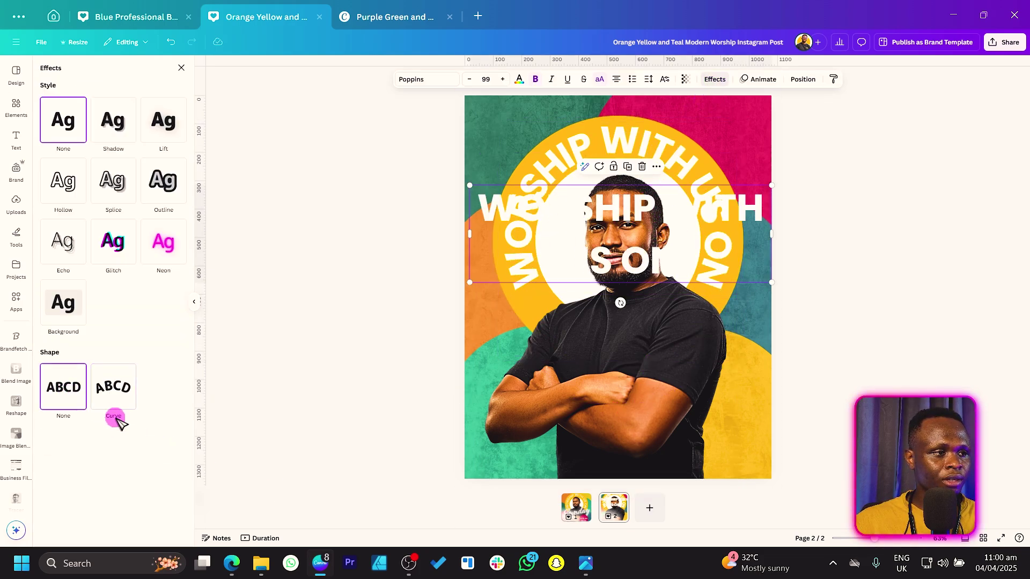
left_click_drag(581, 275, 576, 420)
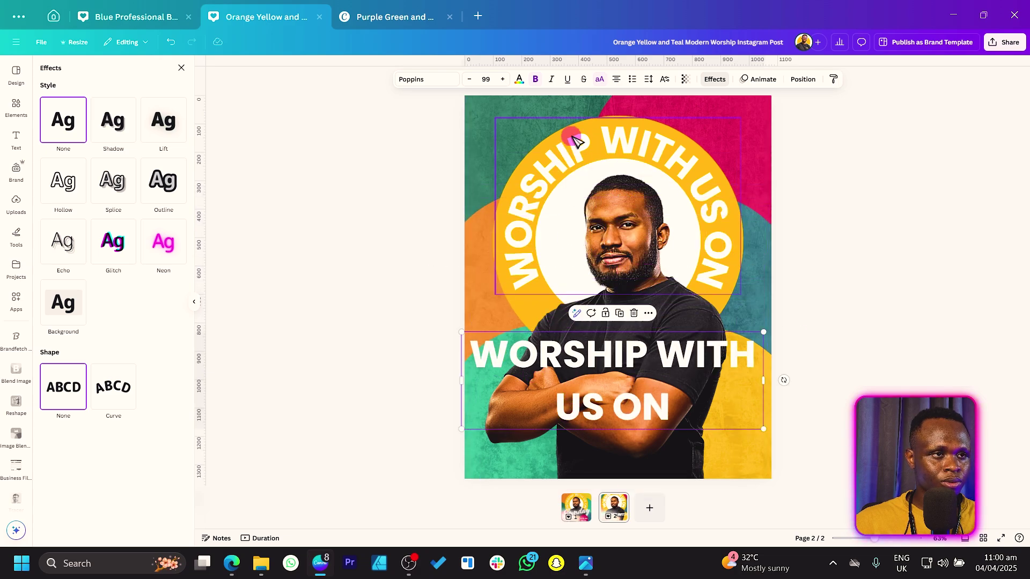
left_click(599, 79)
double_click(679, 419)
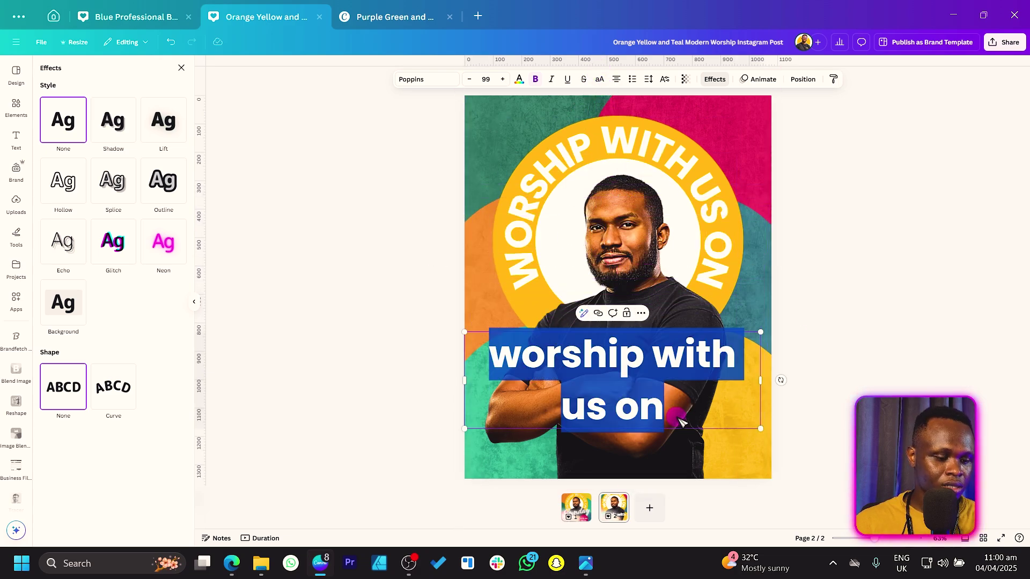
type("Subn")
key("BackSpace")
key("BackSpace")
type("nday")
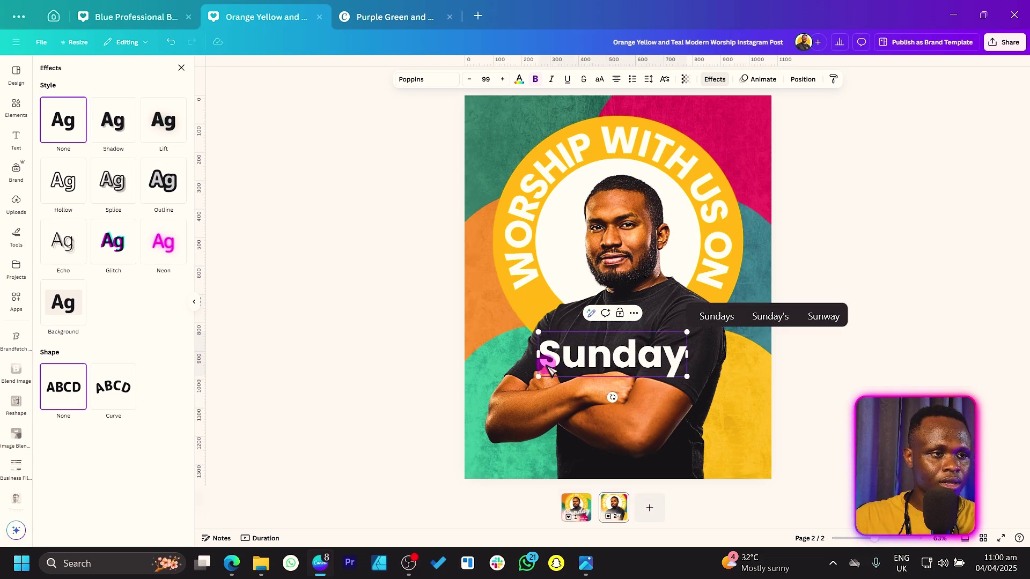
Set 'Sunday' in Angeletta at size 251, tilt it slightly and raise it under the headline
left_click(429, 78)
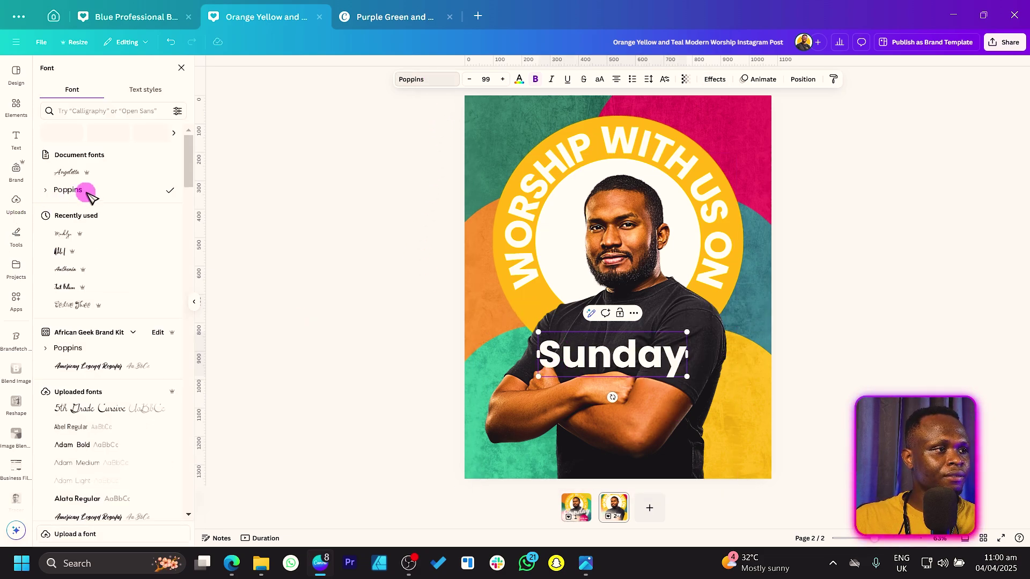
left_click(86, 175)
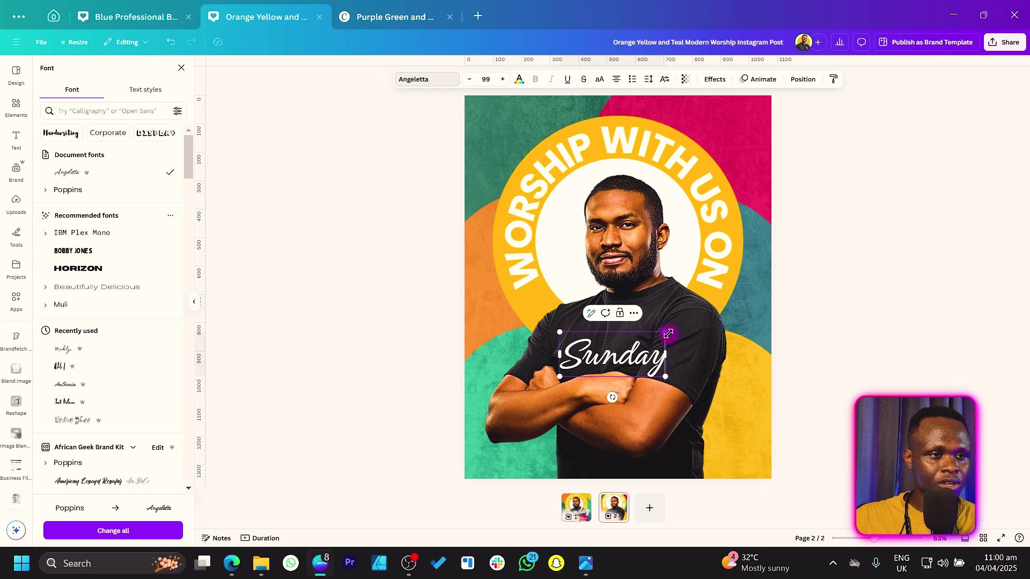
left_click_drag(668, 333, 746, 297)
left_click_drag(614, 428, 623, 432)
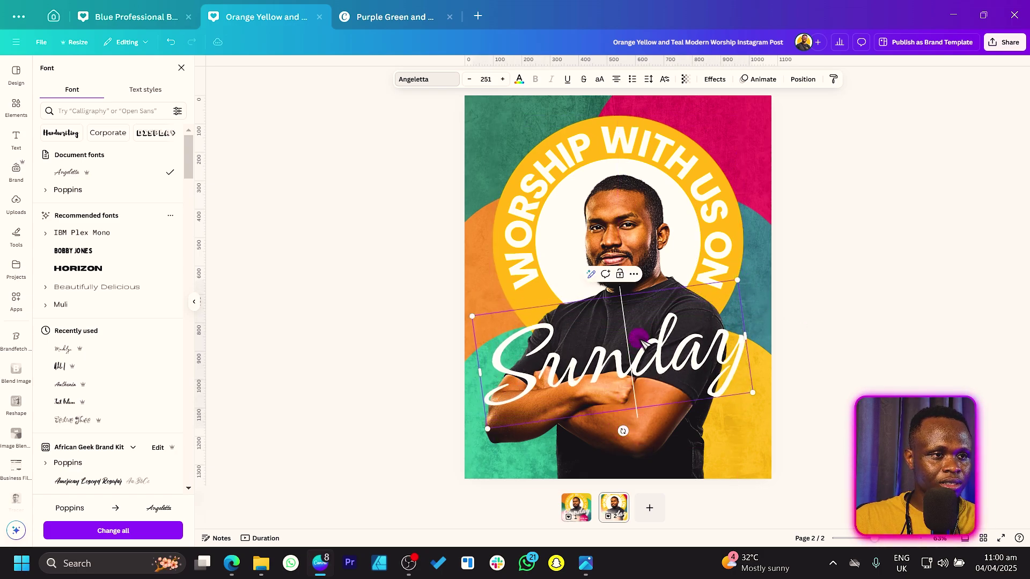
key("Escape")
left_click(445, 370)
left_click_drag(537, 364, 539, 330)
Apply the Neon text effect to 'Sunday'
left_click(714, 81)
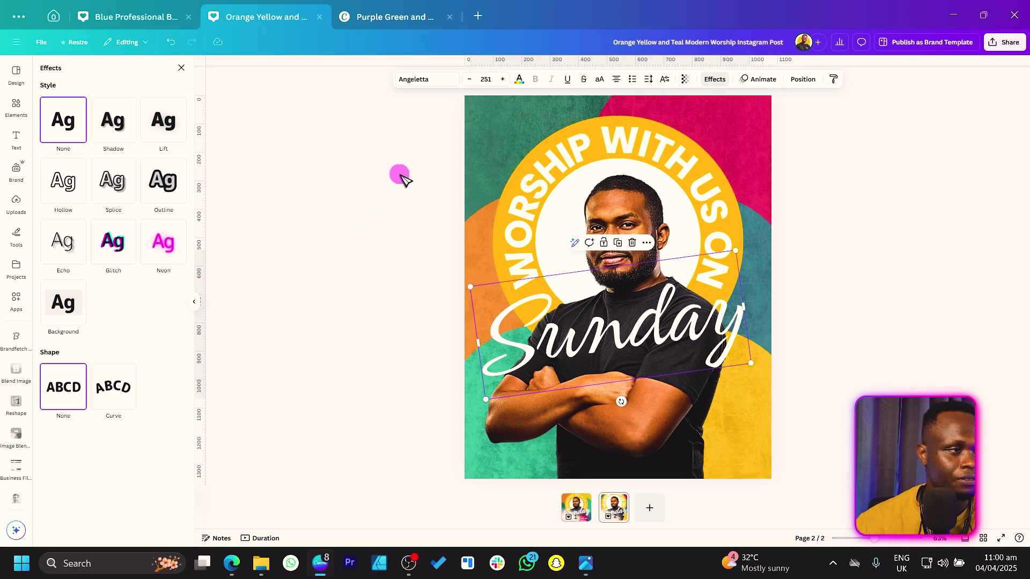
left_click(163, 242)
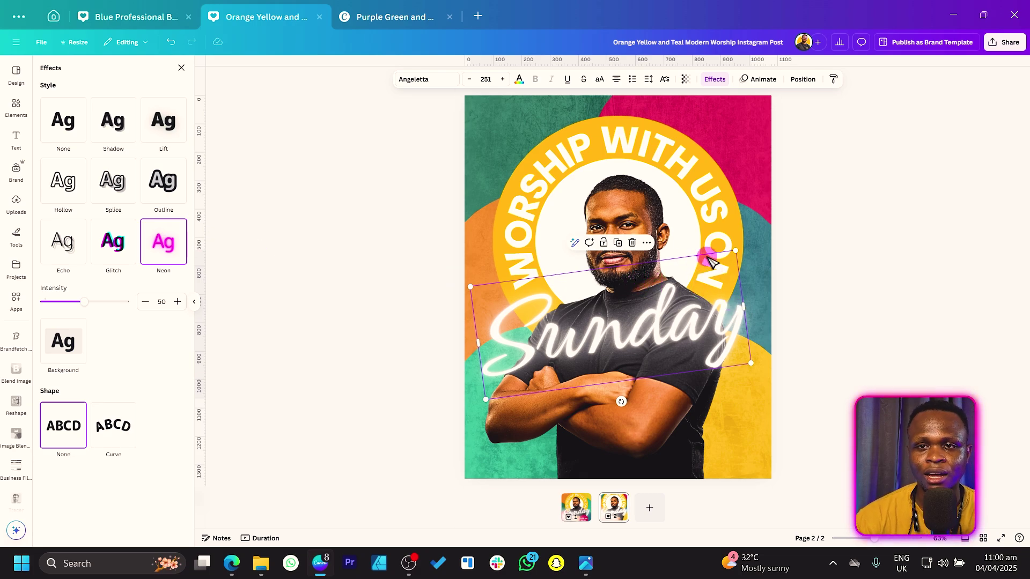
left_click(386, 387)
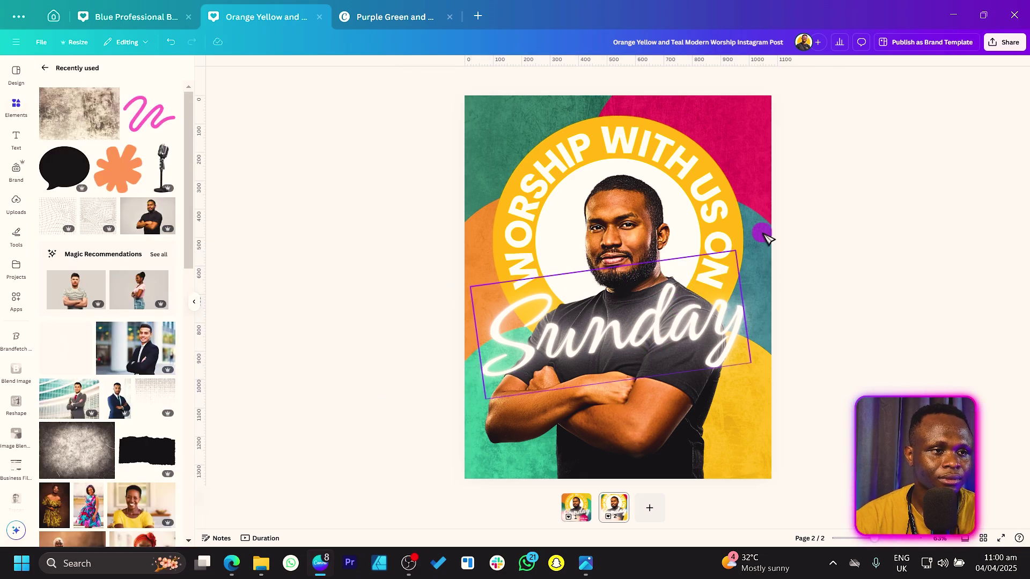
Duplicate the curved headline, set its shape to None and place the straight copy below 'Sunday'
left_click(551, 189)
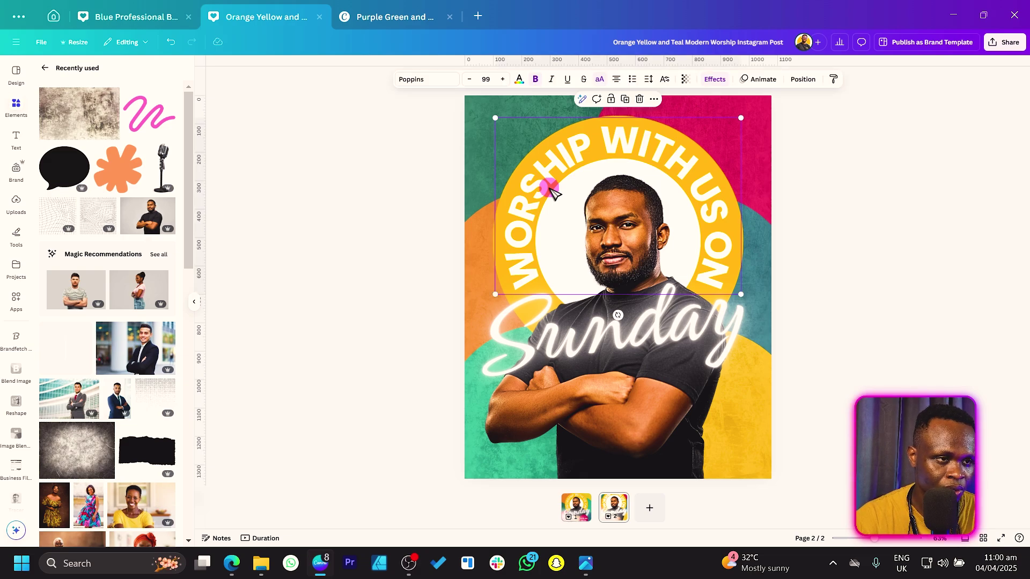
left_click(588, 349)
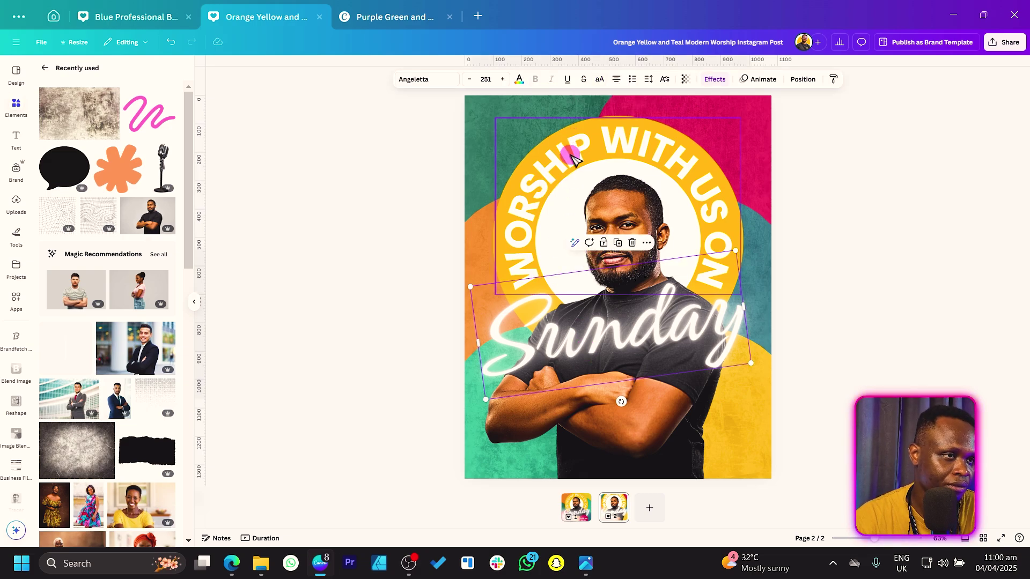
key("ctrl+d")
key("ctrl+z")
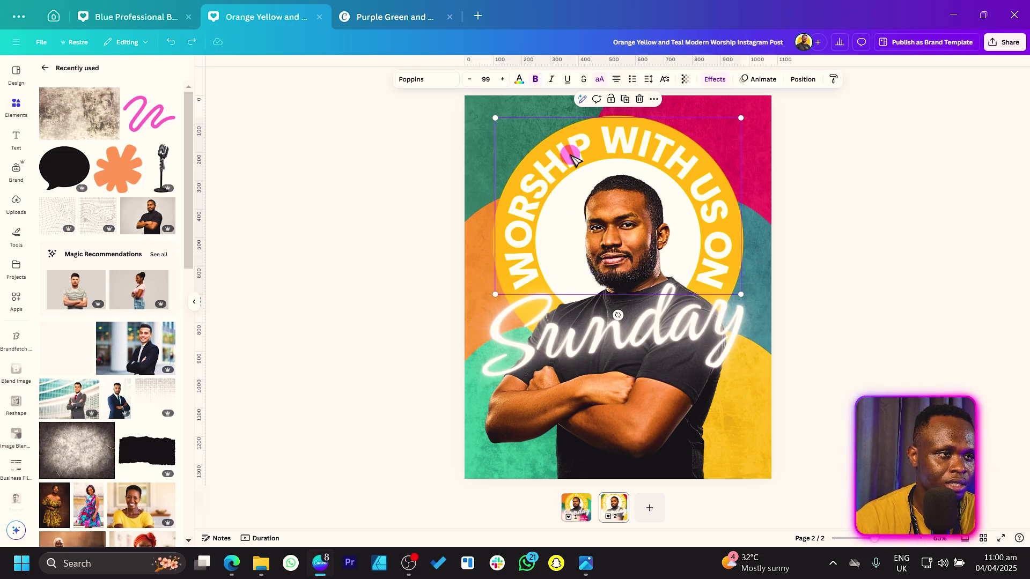
key("ctrl+d")
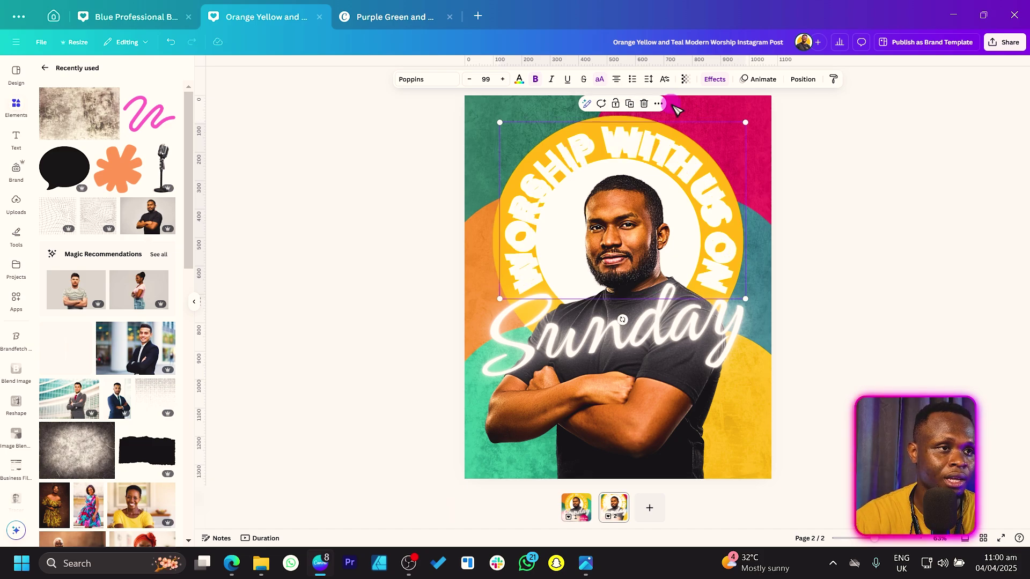
left_click(716, 79)
left_click(65, 388)
left_click_drag(577, 193, 580, 429)
Turn the copy into a lowercase 'with', resized to 62.5 in bold at lower left
left_click(599, 78)
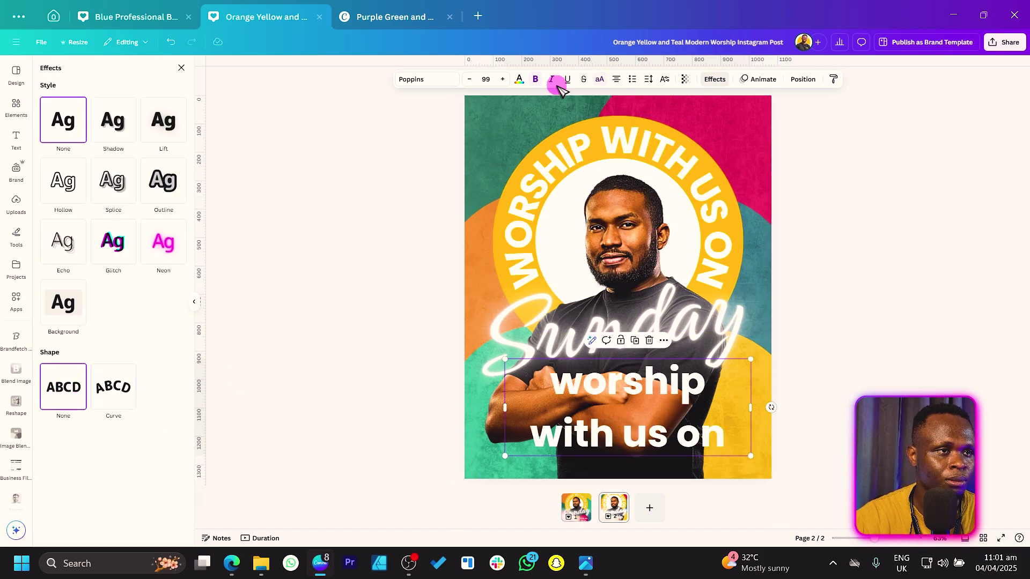
left_click(535, 79)
double_click(637, 408)
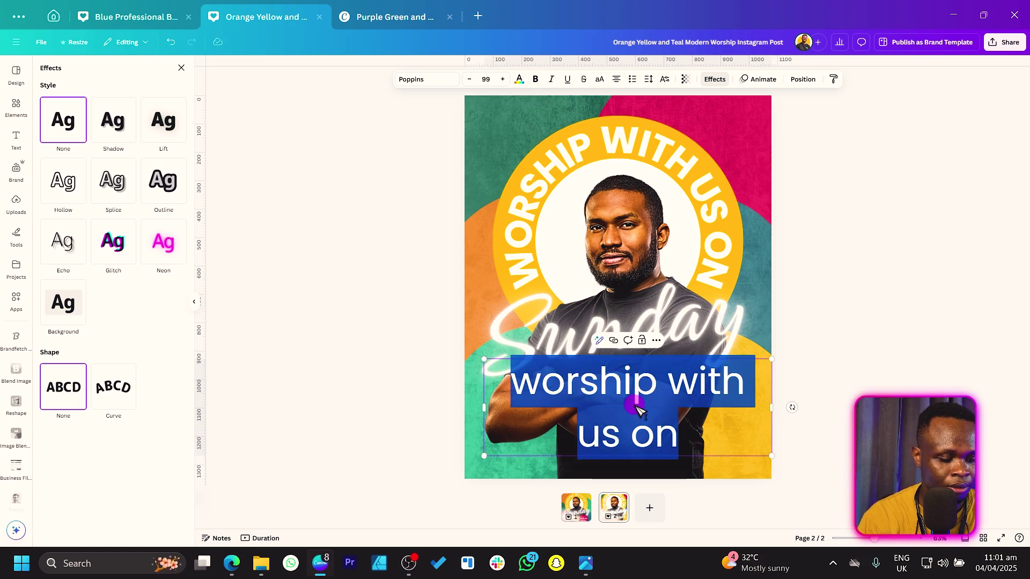
type("with")
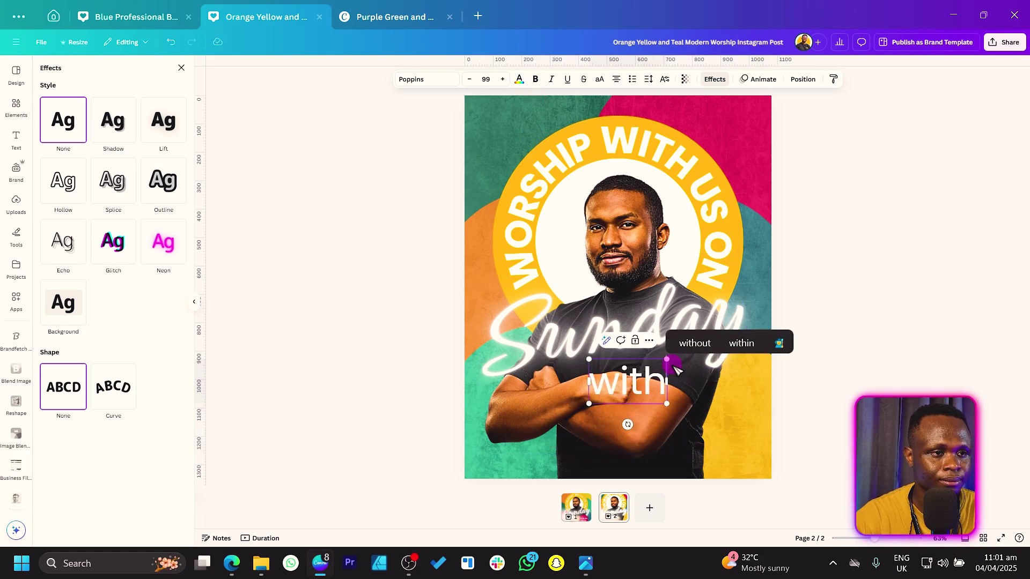
left_click_drag(667, 403, 519, 469)
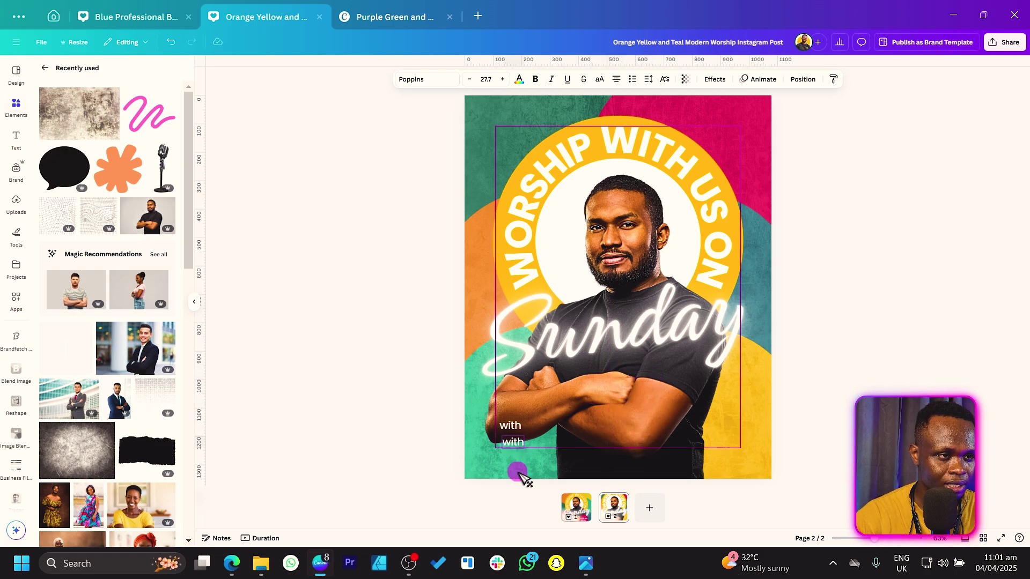
left_click(535, 79)
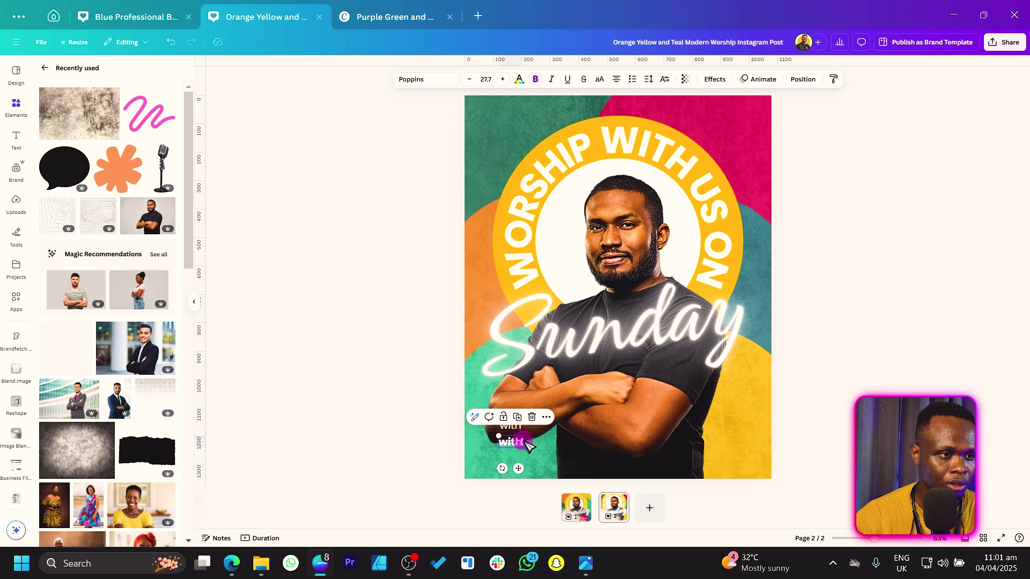
left_click_drag(525, 449, 552, 463)
Replace the text with 'Ps.' followed by the pastor's full name
double_click(547, 454)
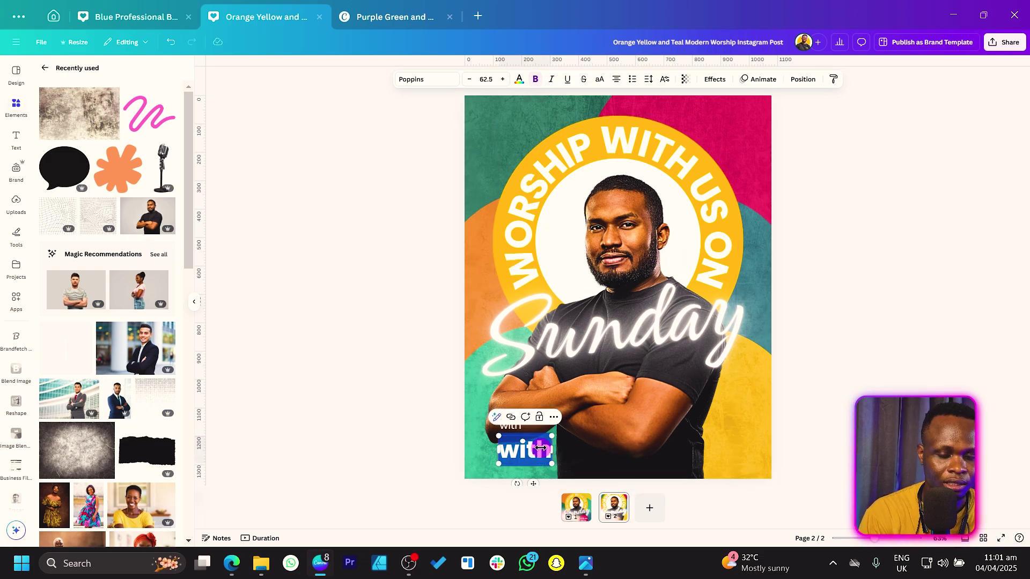
type("Daniel")
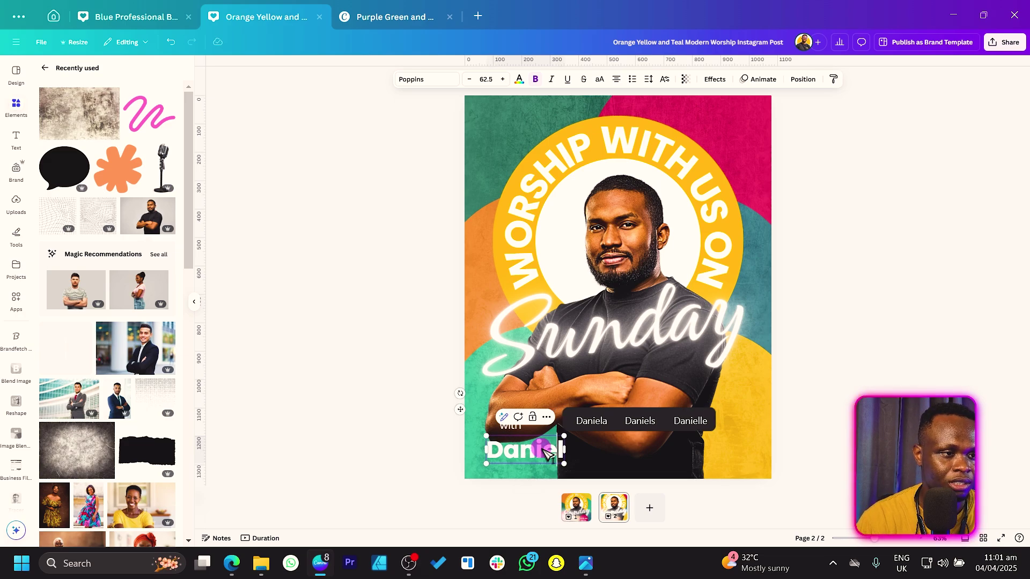
key("Home")
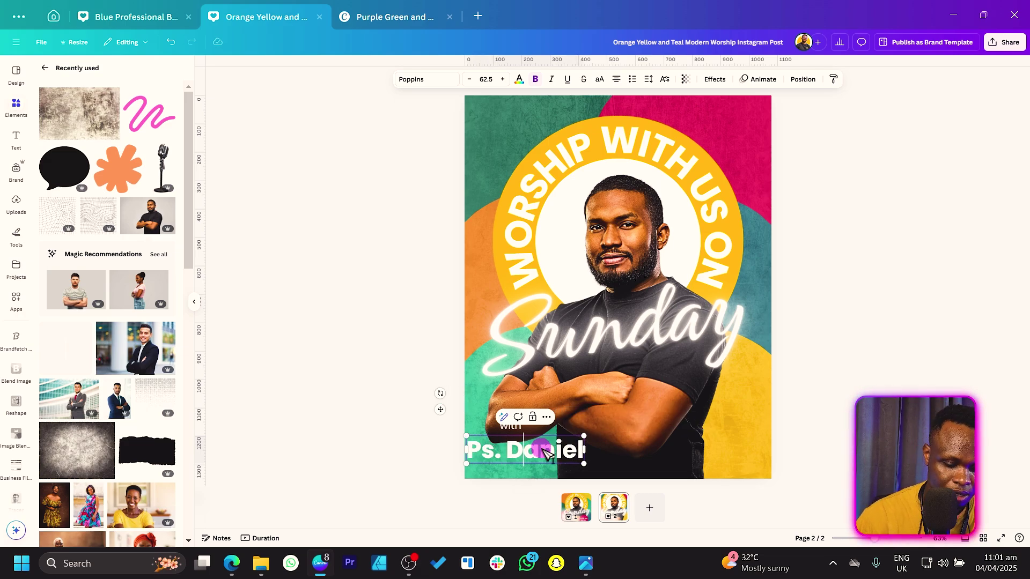
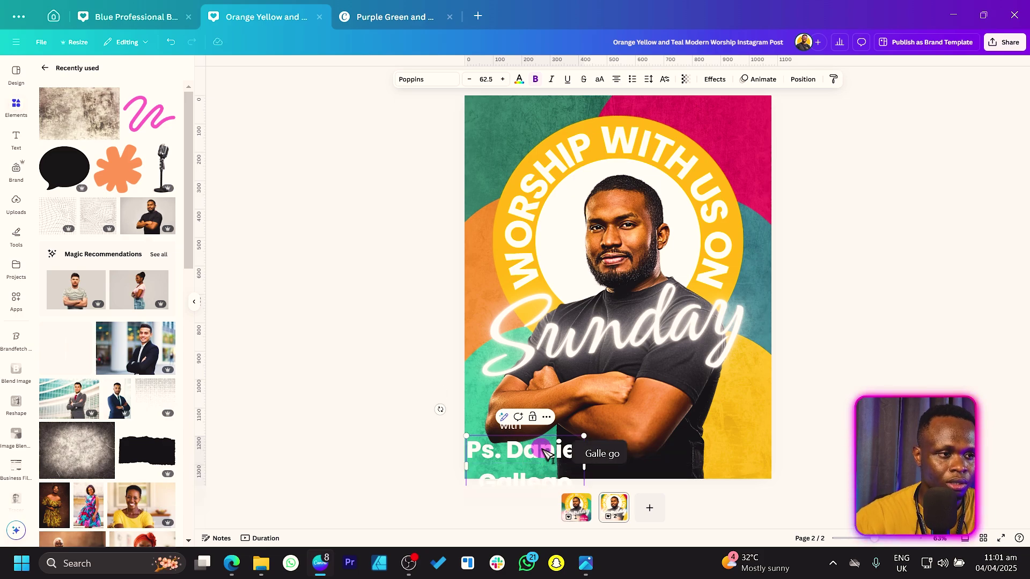
triple_click(545, 452)
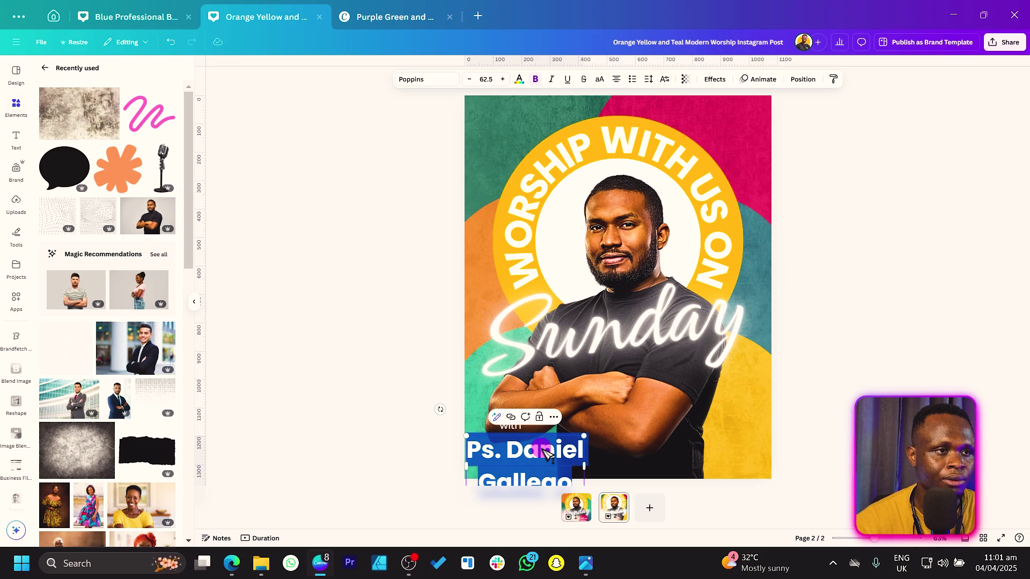
Left-align the pastor's name, set line spacing to 0.89, and place 'with' above it
left_click(624, 79)
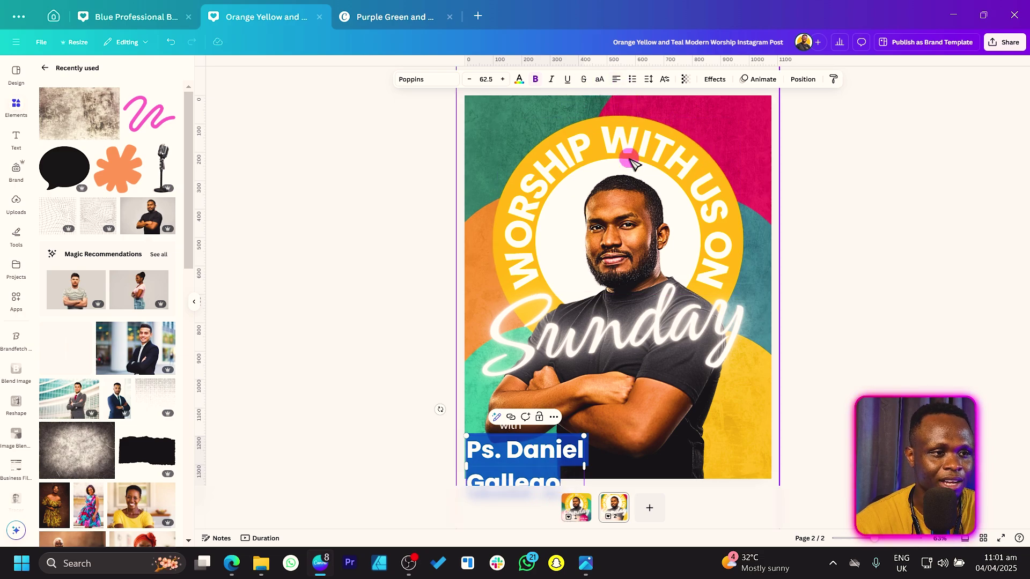
left_click(424, 435)
left_click_drag(510, 467, 539, 443)
left_click(649, 79)
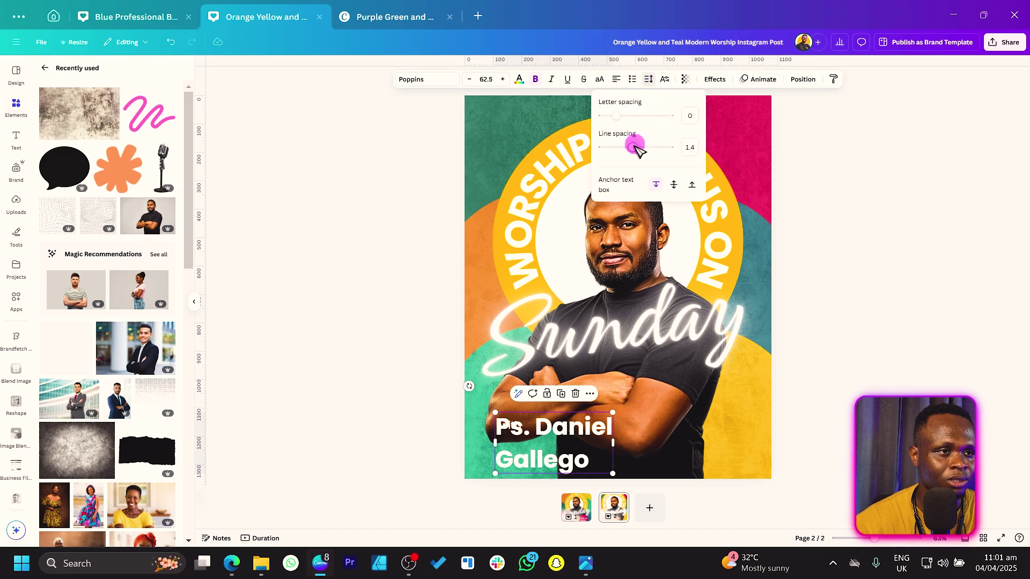
left_click_drag(634, 147, 617, 152)
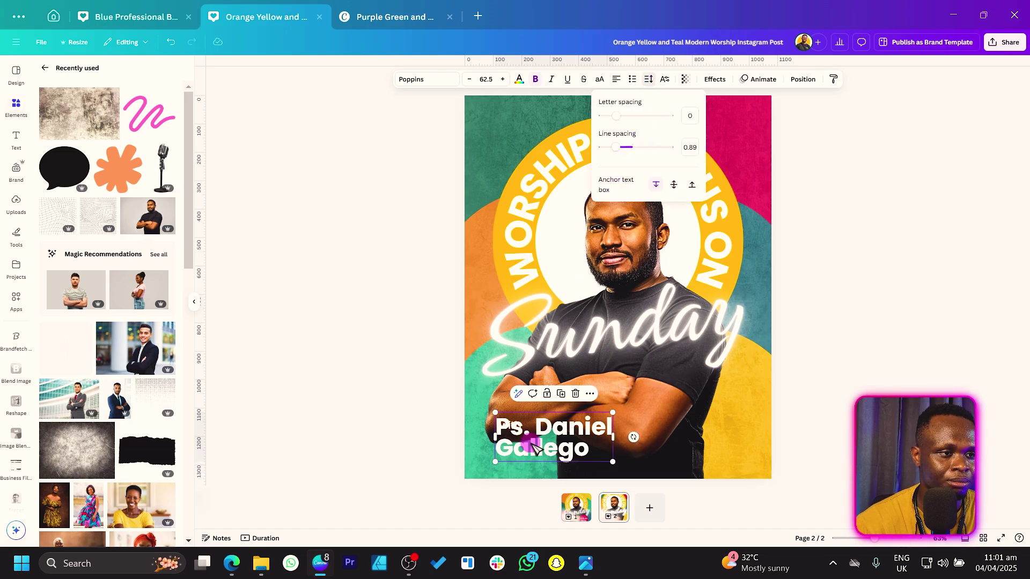
left_click(354, 450)
left_click(512, 430)
left_click_drag(513, 429, 516, 411)
Shrink the name to size 43 and move it with 'with' to the bottom left
left_click(586, 430)
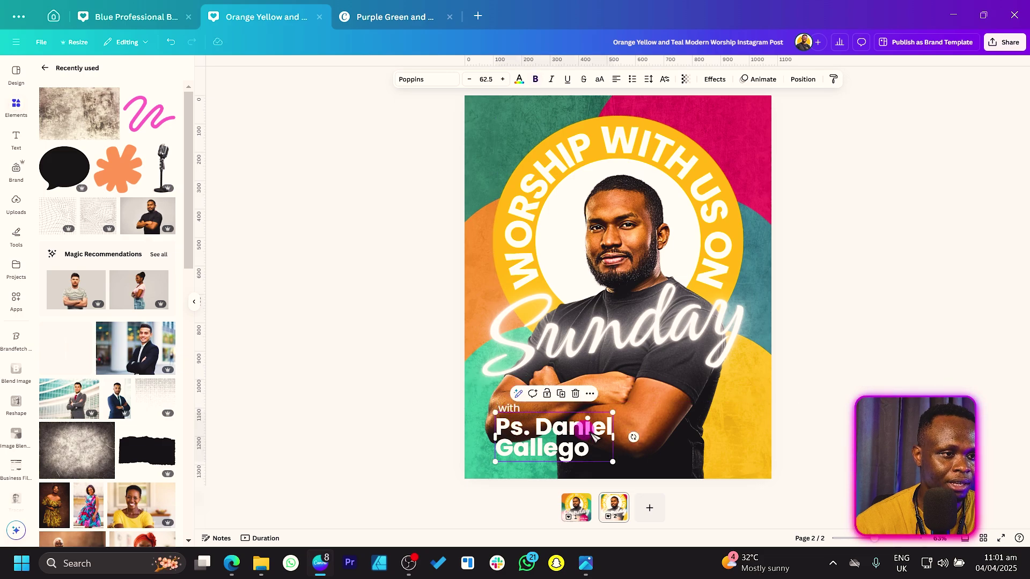
left_click_drag(612, 413, 578, 428)
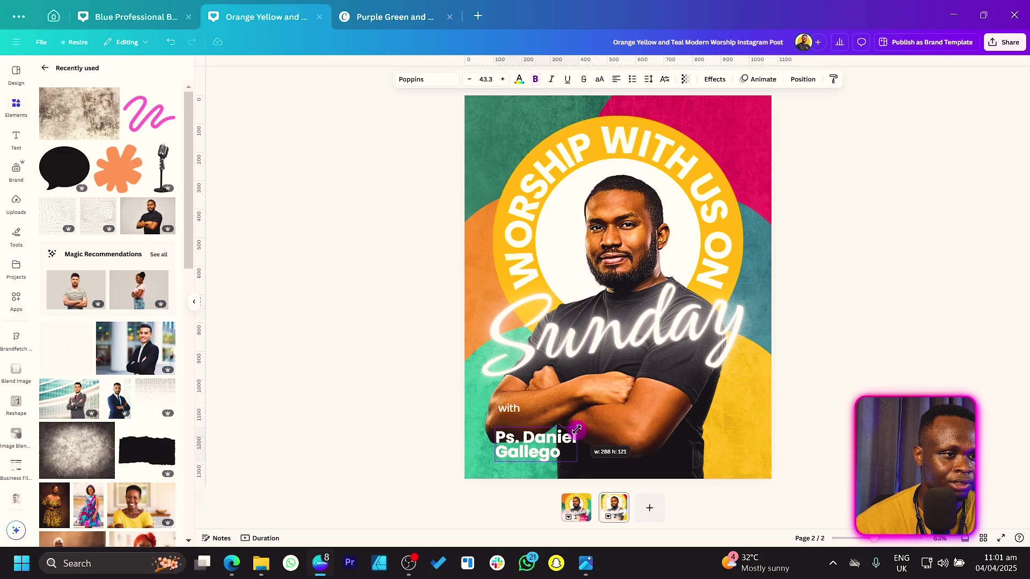
left_click_drag(520, 455, 522, 444)
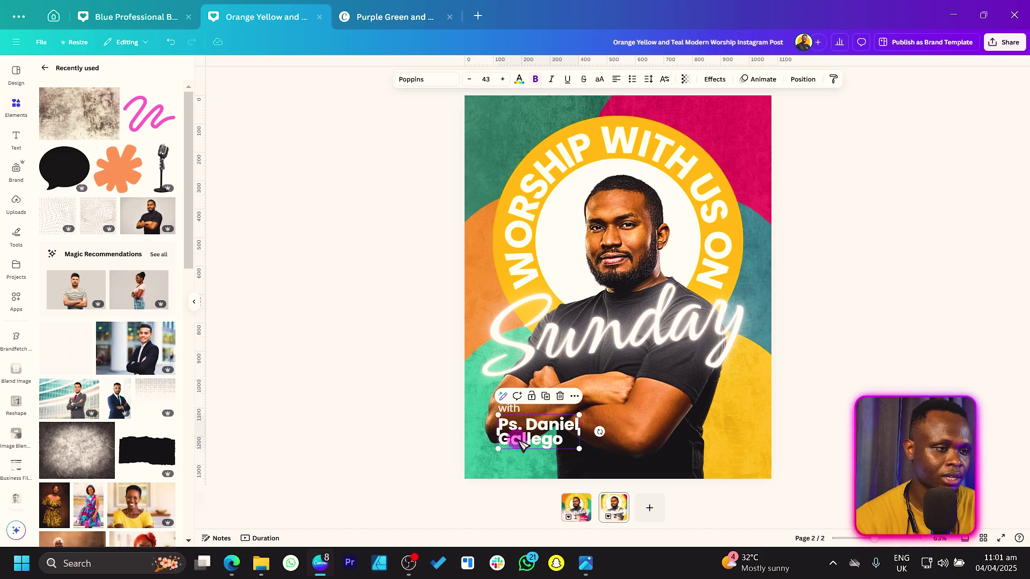
left_click(395, 421)
left_click(502, 436)
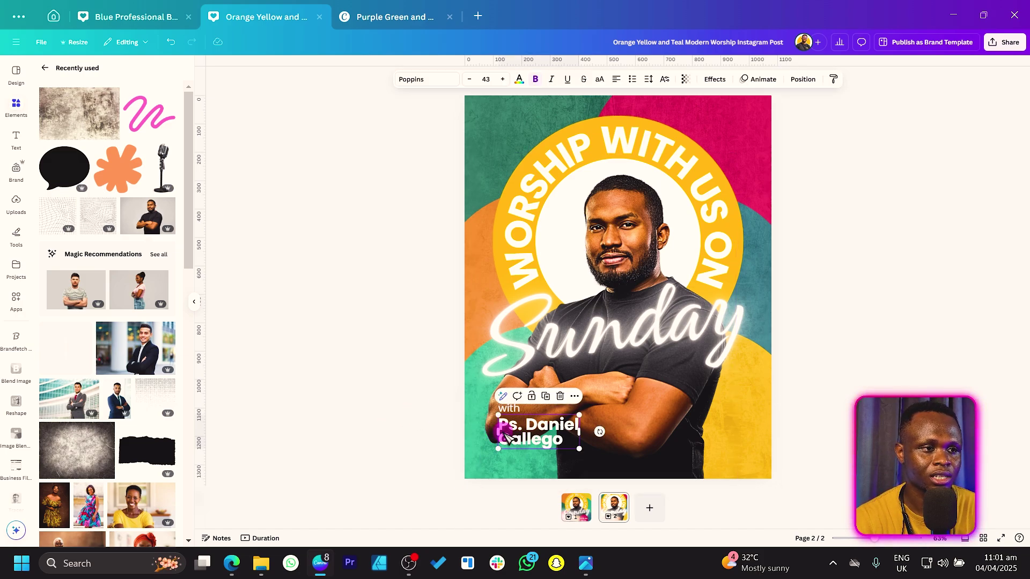
left_click(508, 409, "shift")
left_click_drag(521, 436, 525, 452)
left_click(348, 454)
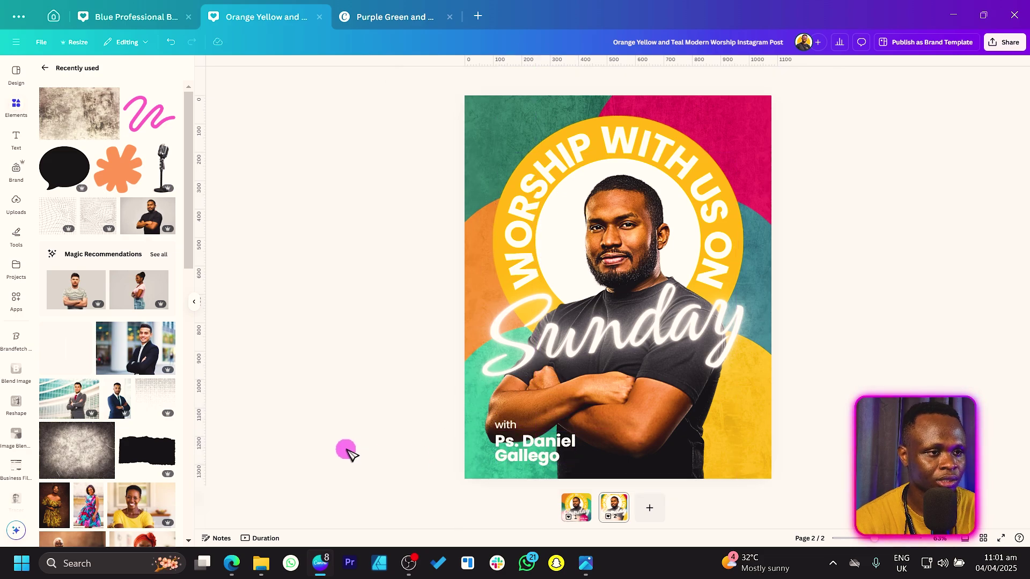
Add a pink circle at the bottom-right corner of the post
key("c")
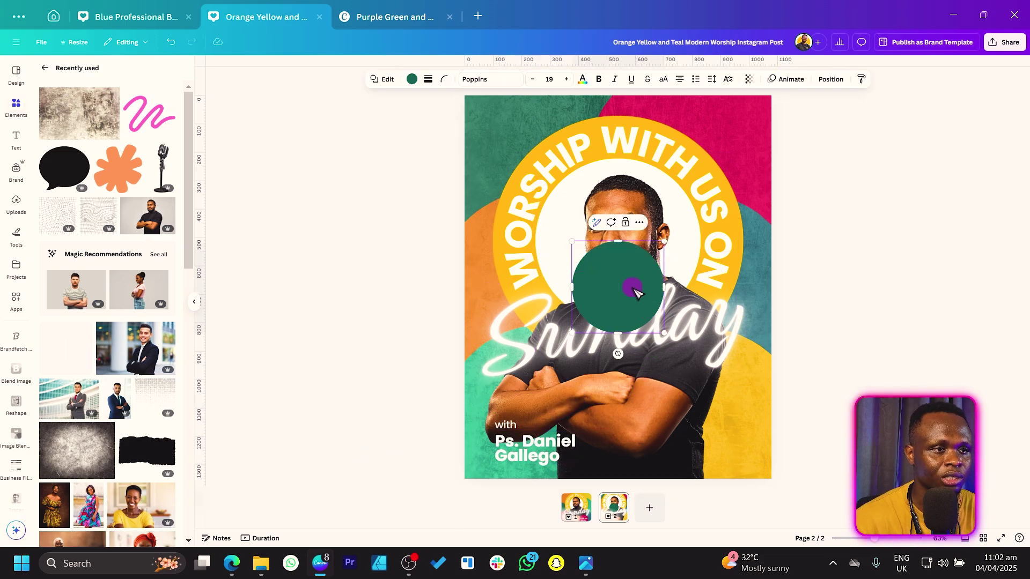
left_click_drag(614, 300, 693, 437)
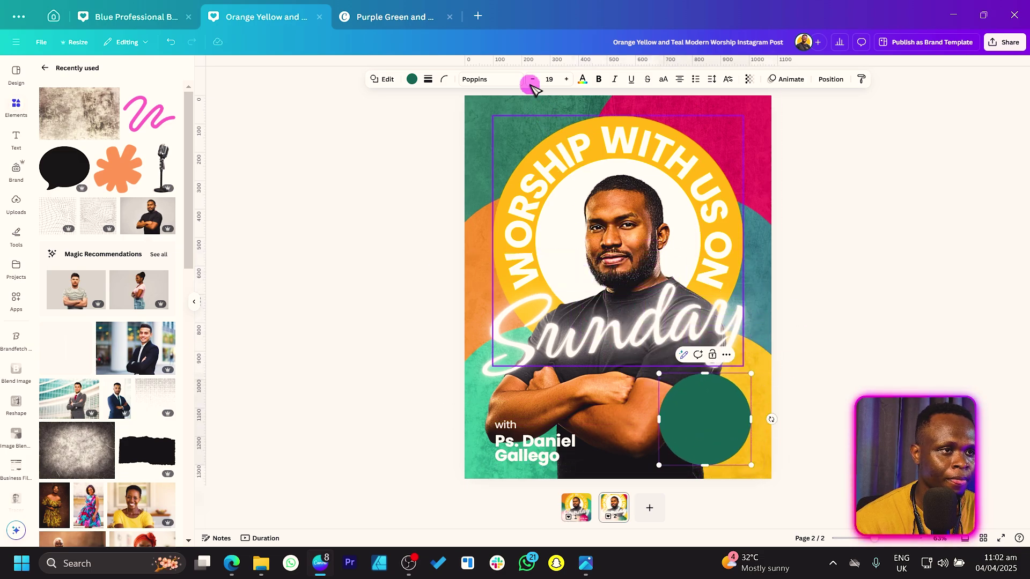
left_click(412, 79)
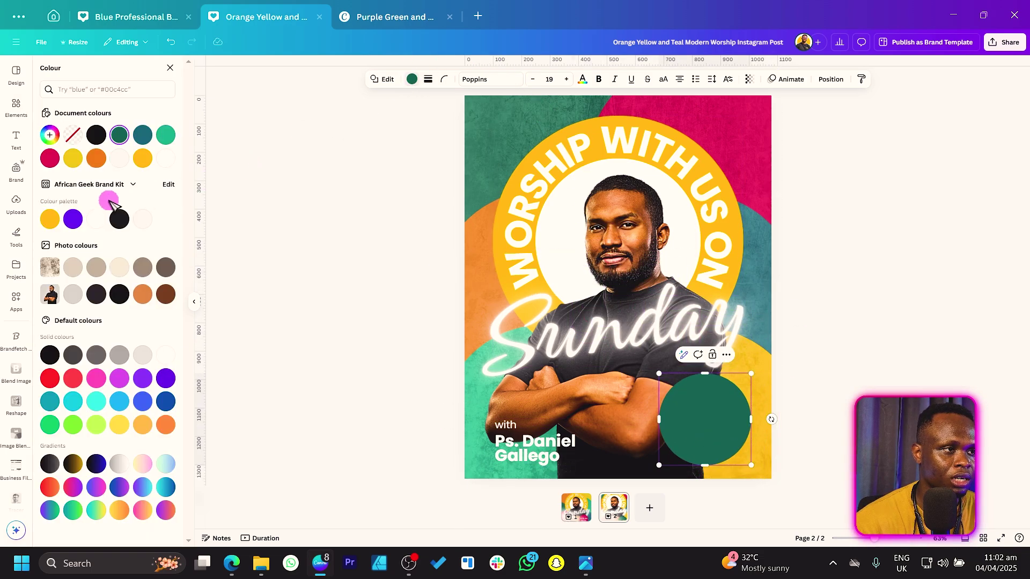
left_click(54, 159)
left_click_drag(731, 440, 727, 440)
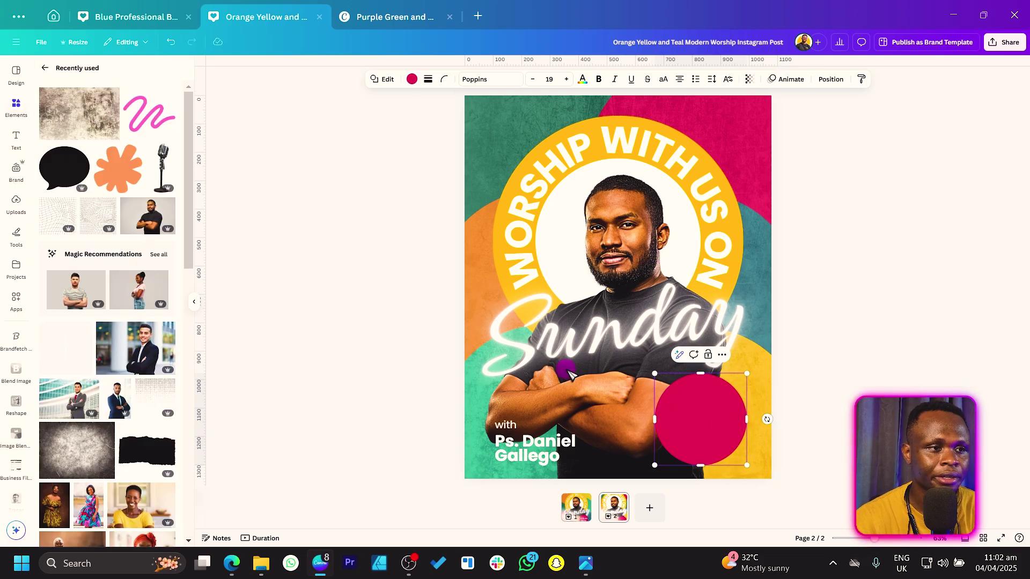
Place a copy of the pastor's name centred inside the pink circle
left_click(525, 452)
key("ctrl+d")
left_click_drag(526, 452, 683, 450)
left_click_drag(709, 410, 708, 428)
Copy 'with' into the circle, retype it as 'service time' and make it uppercase
left_click(512, 444)
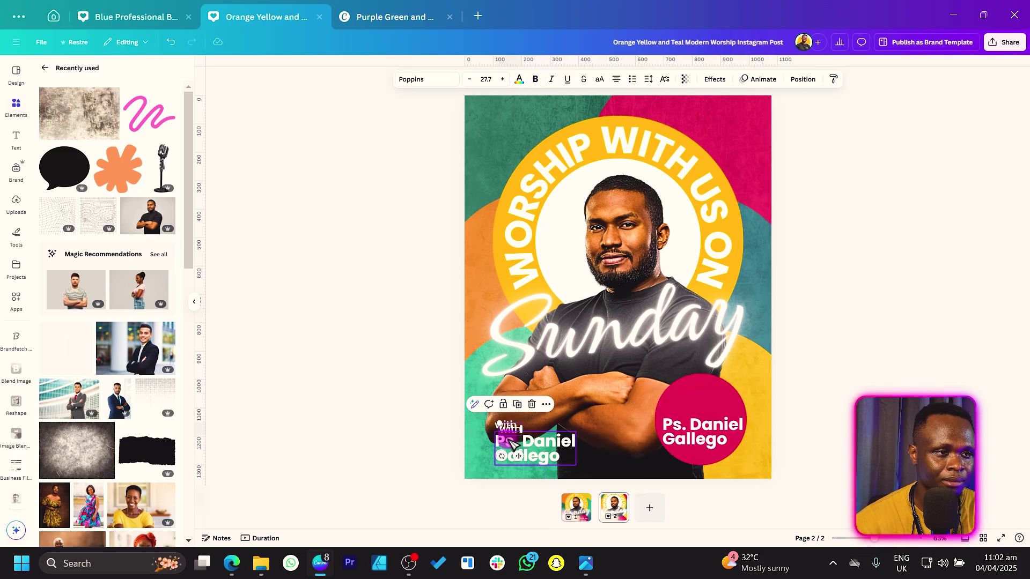
left_click_drag(542, 458, 712, 424)
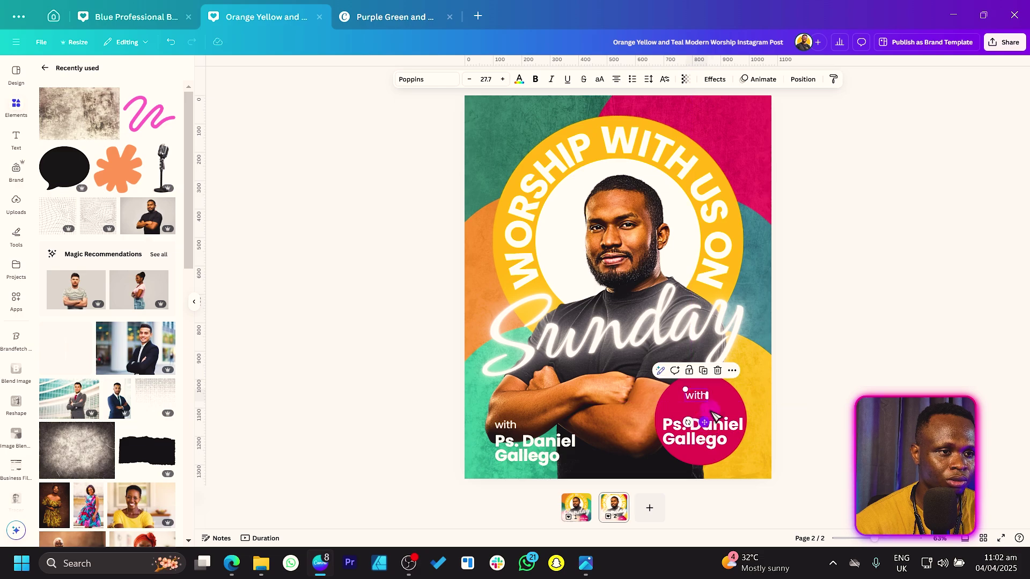
type("se")
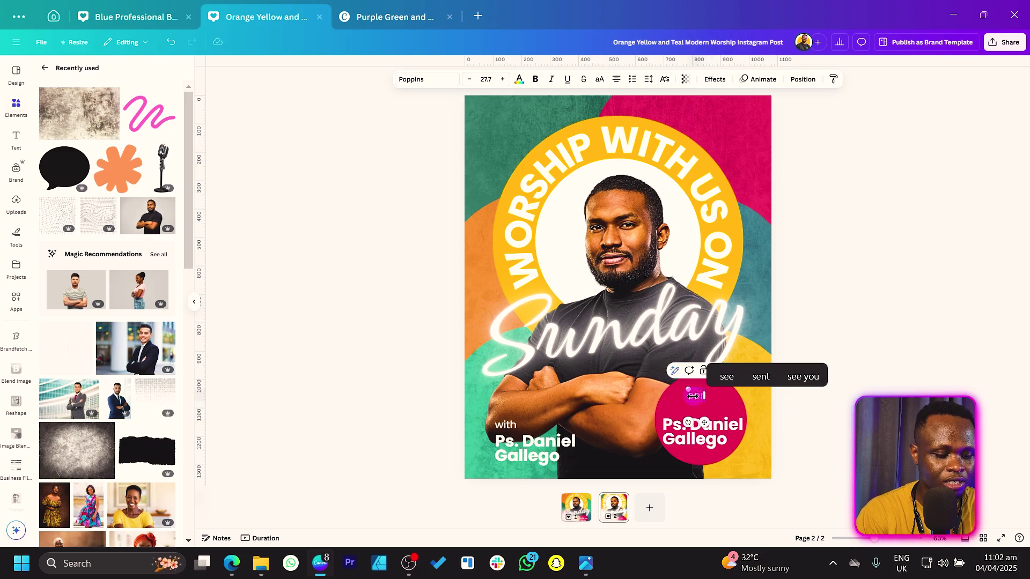
type("rvice time")
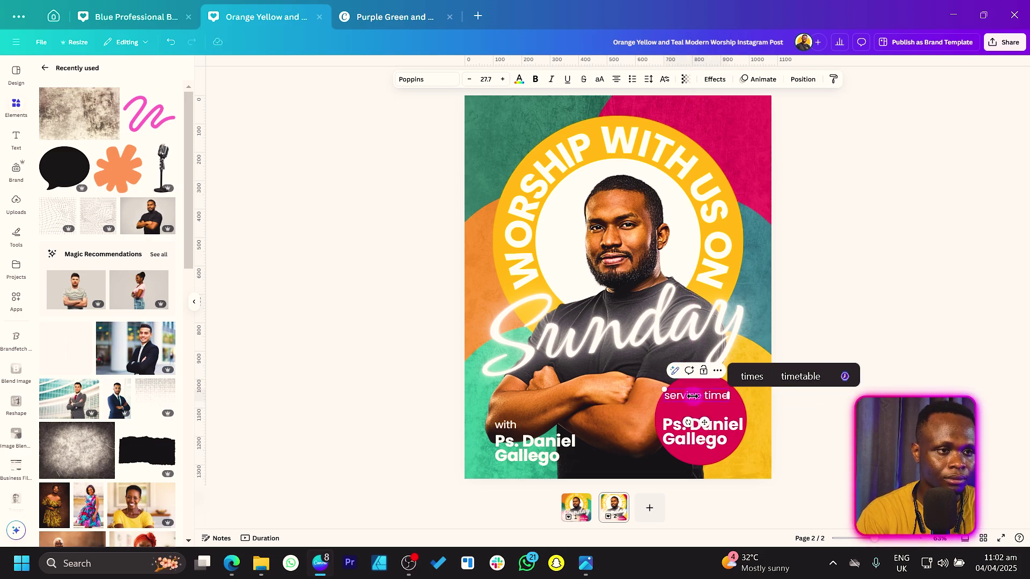
key("ctrl+a")
left_click(599, 79)
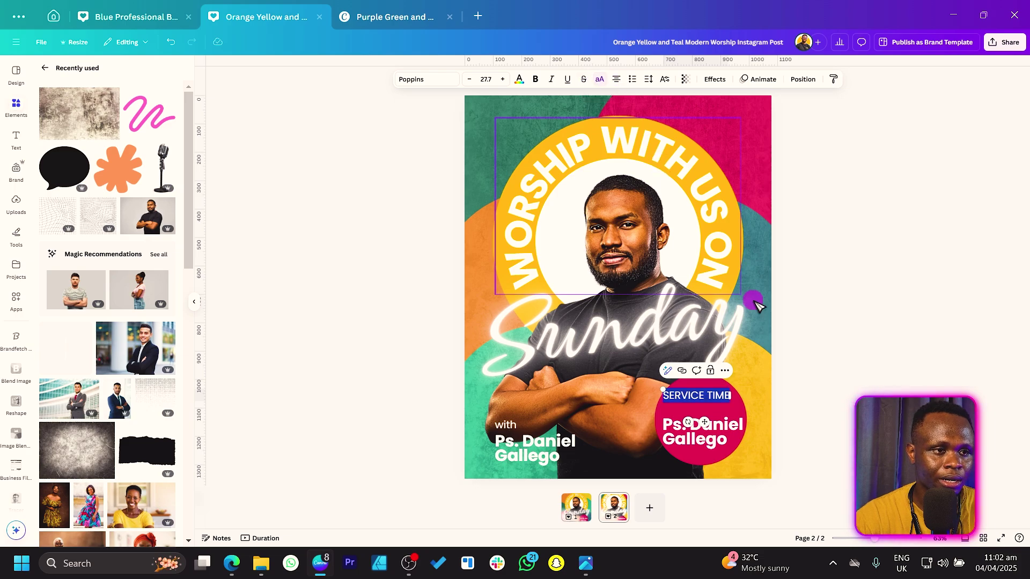
Replace the copied name with '9:00 AM', enlarge it and position it in the circle
left_click(715, 426)
double_click(722, 432)
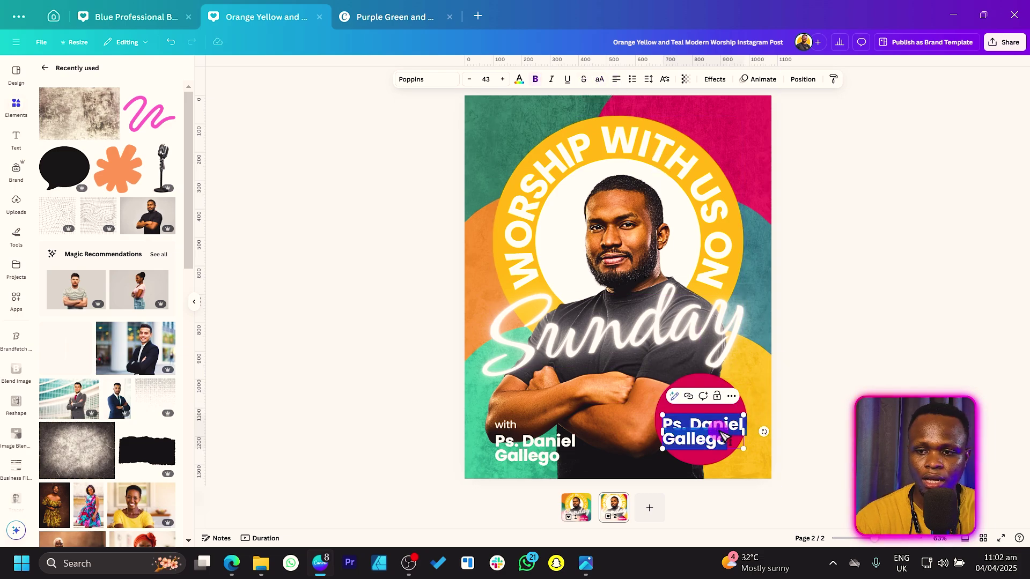
key("BackSpace")
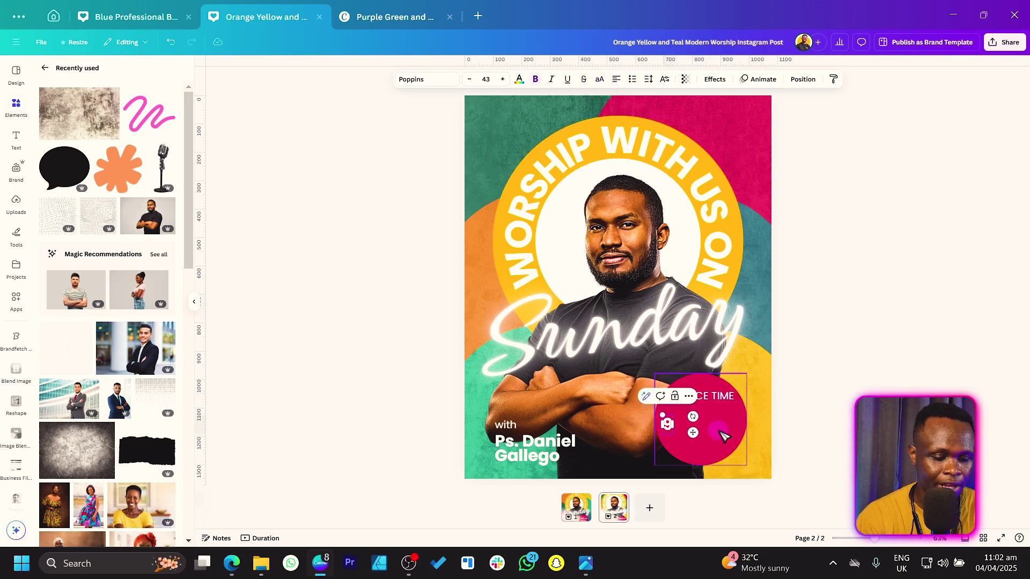
type("9:00 am")
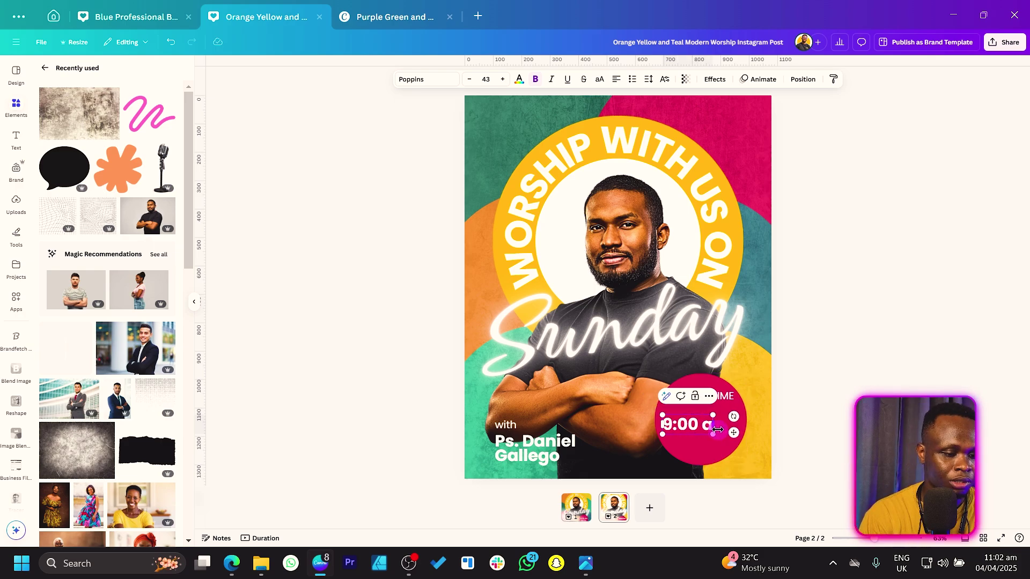
key("Caps_Lock")
type("AM")
key("Caps_Lock")
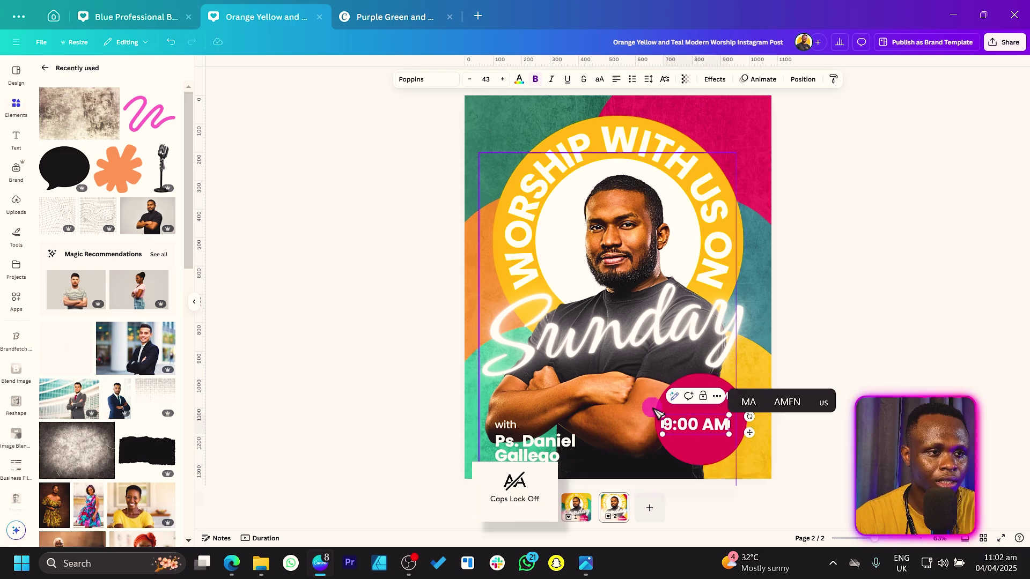
left_click_drag(660, 414, 636, 407)
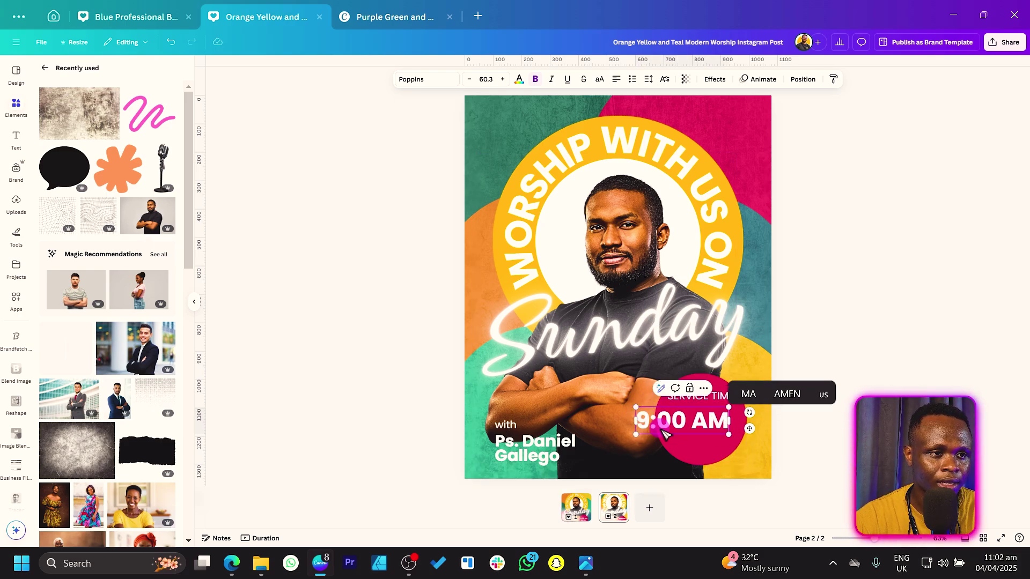
mouse_move(755, 432)
left_mouse_down()
mouse_move(779, 427)
mouse_move(743, 434)
left_mouse_up()
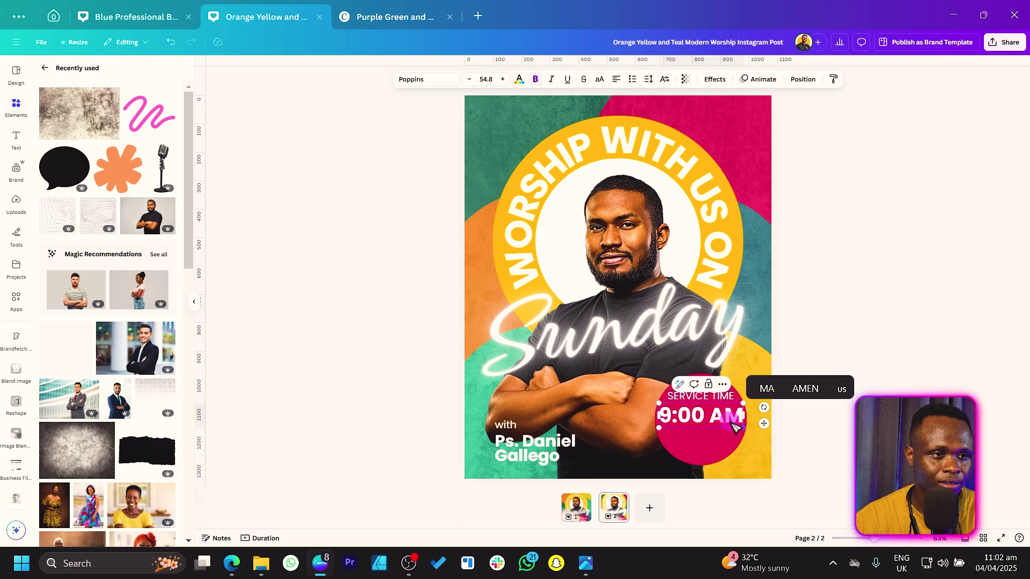
mouse_move(793, 395)
left_mouse_down()
mouse_move(775, 409)
mouse_move(847, 402)
left_mouse_up()
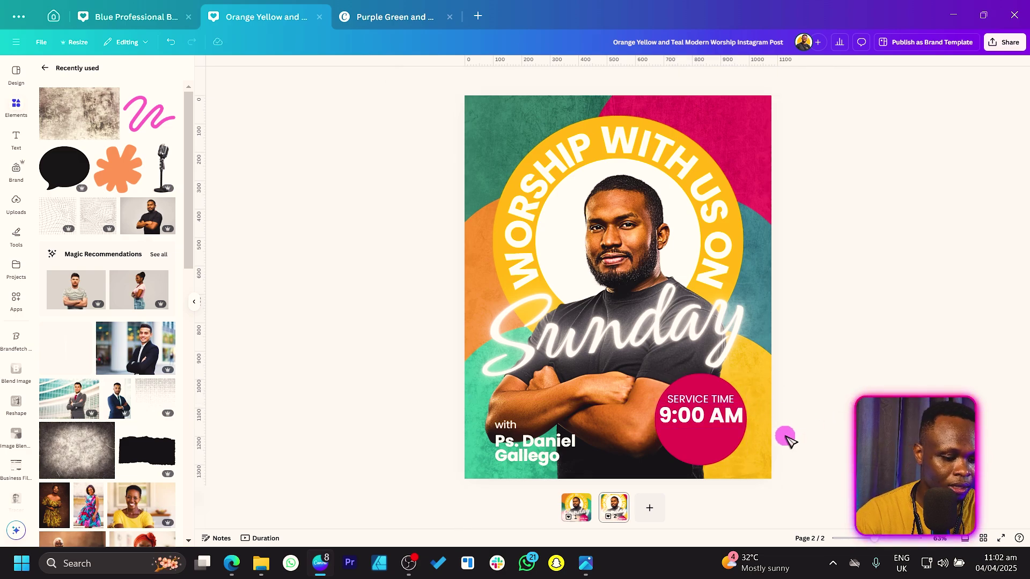
Add a divider line under 9:00 AM and place a copy of the time below it
key("l")
left_click_drag(638, 327, 716, 456)
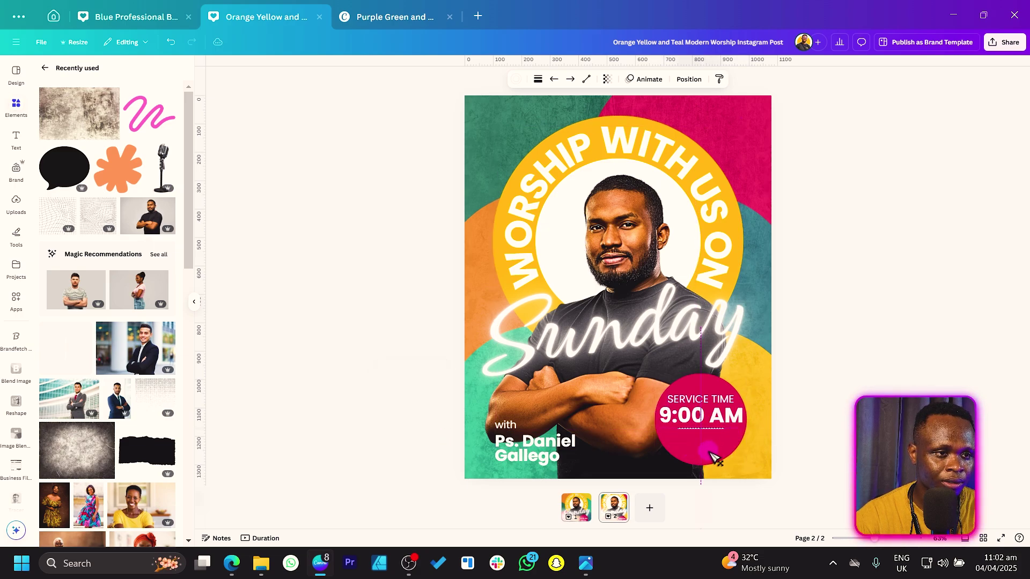
left_click(734, 421)
left_click_drag(735, 421, 736, 457)
Edit the copied text into the date '04/04', removing the year
double_click(741, 450)
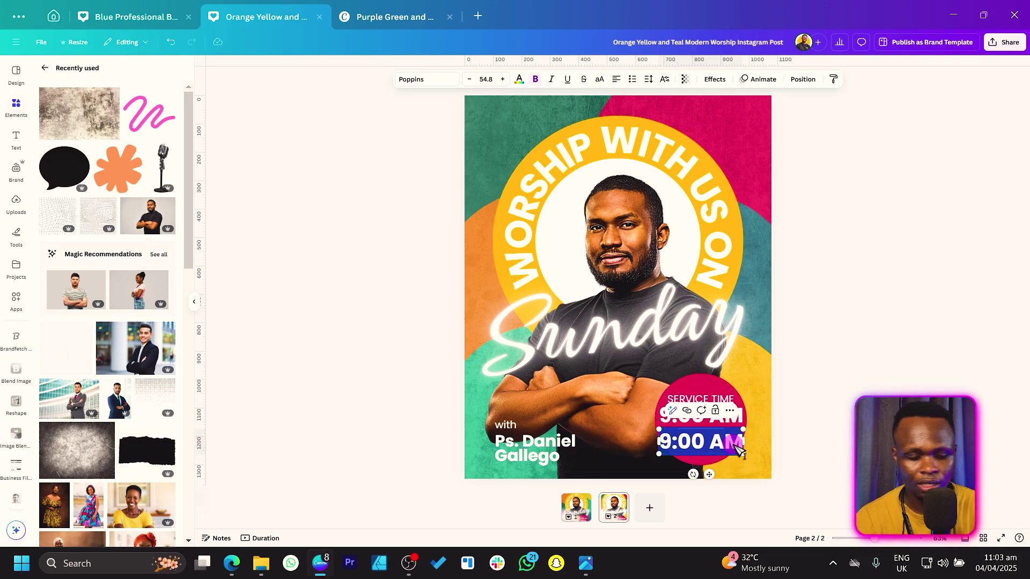
type("1")
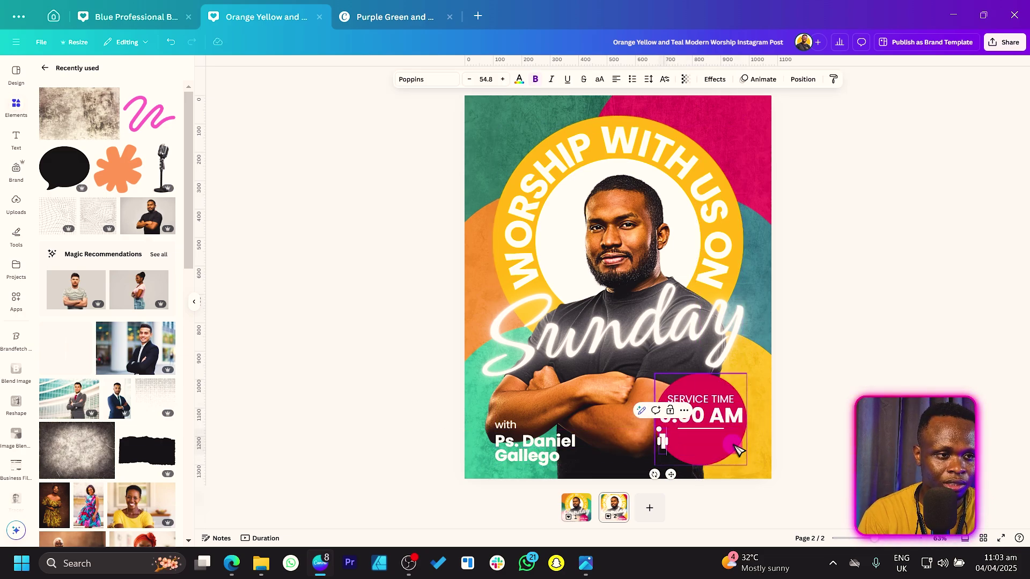
type("104")
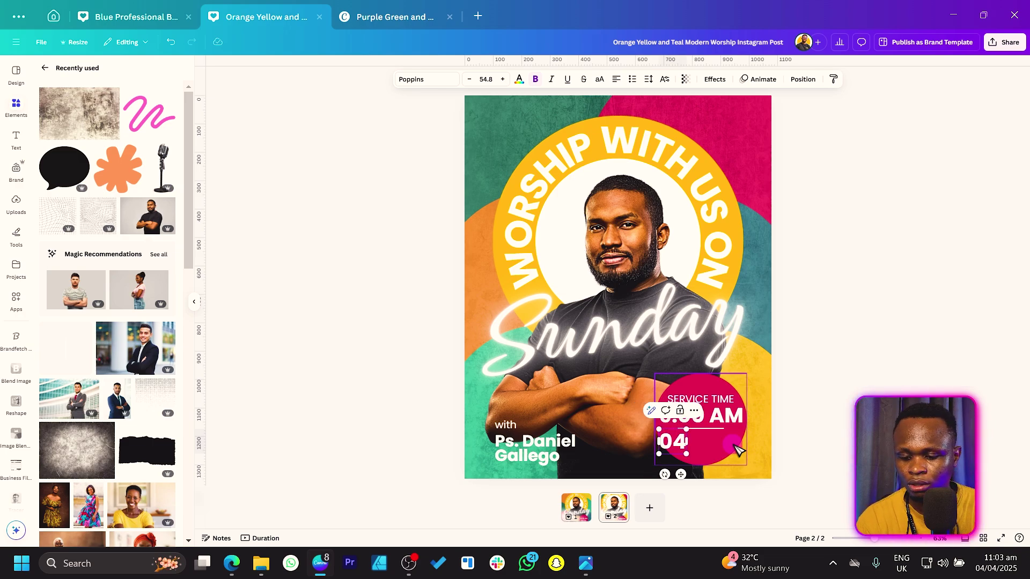
type("-")
key("BackSpace")
type("/04/25")
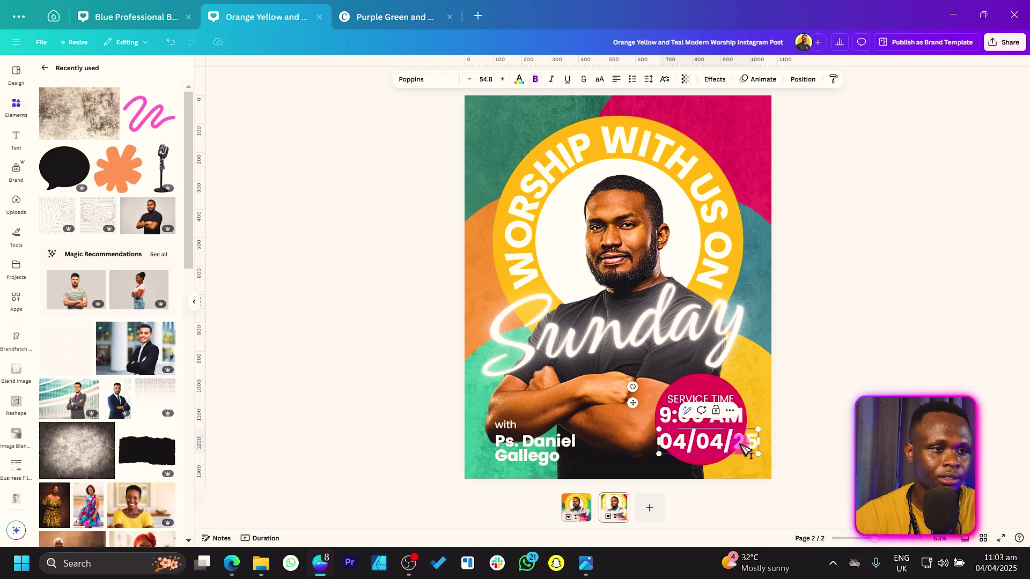
left_click(831, 384)
left_click(757, 448)
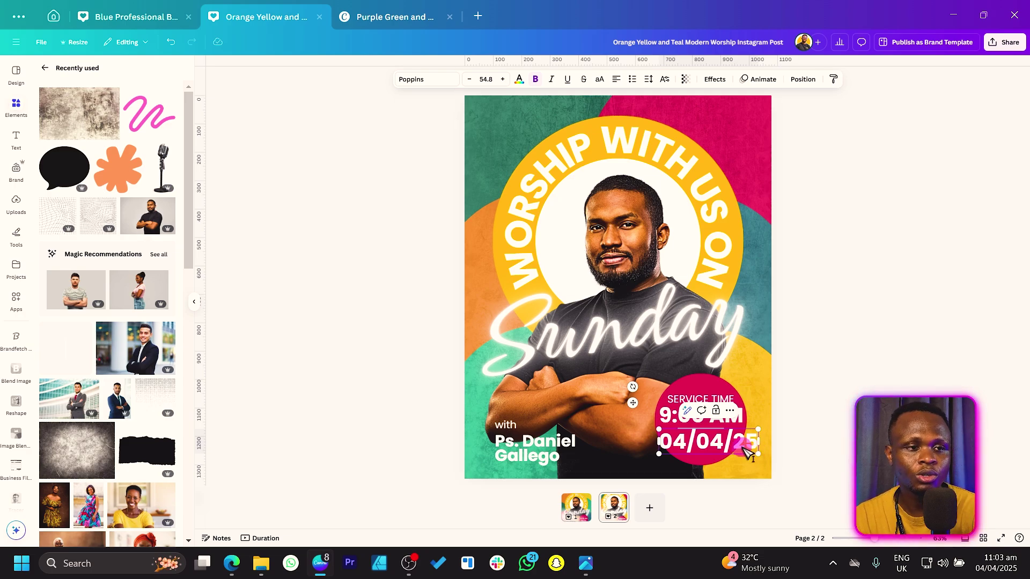
key("BackSpace")
key("BackSpace")
key("BackSpace")
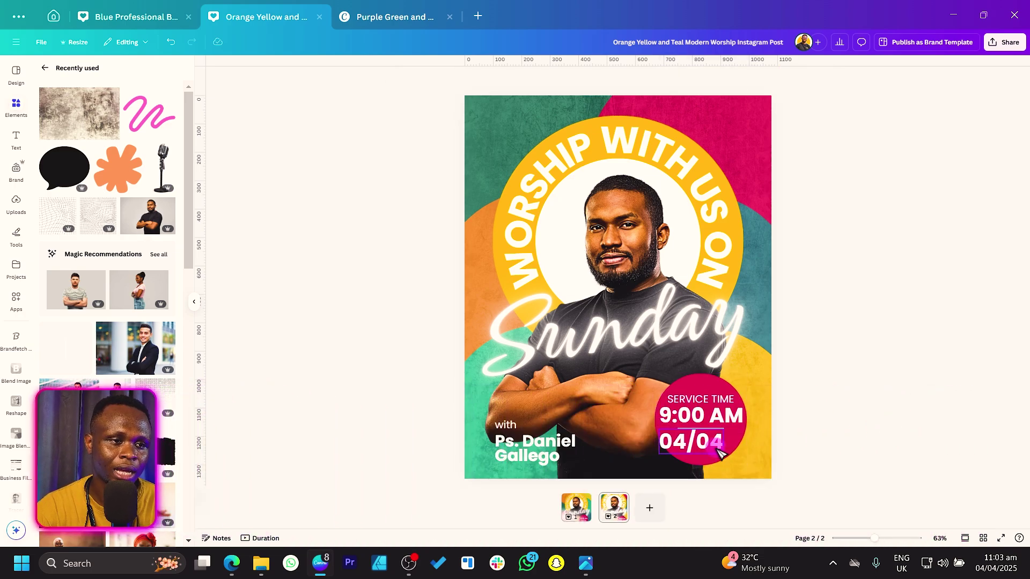
left_click_drag(713, 442, 731, 456)
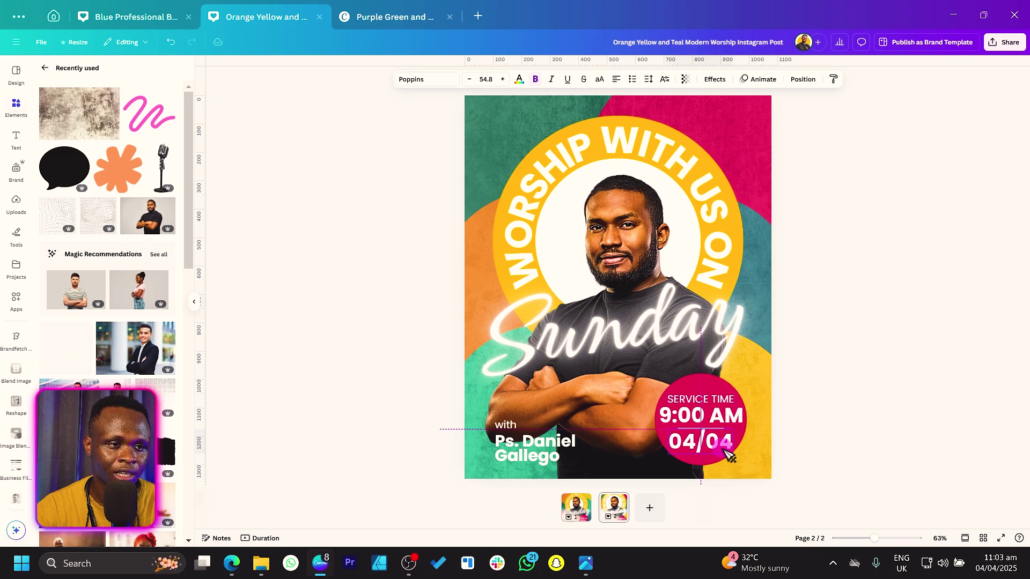
Enlarge the pink circle slightly and give it a solid white border of weight 10
left_click(750, 465)
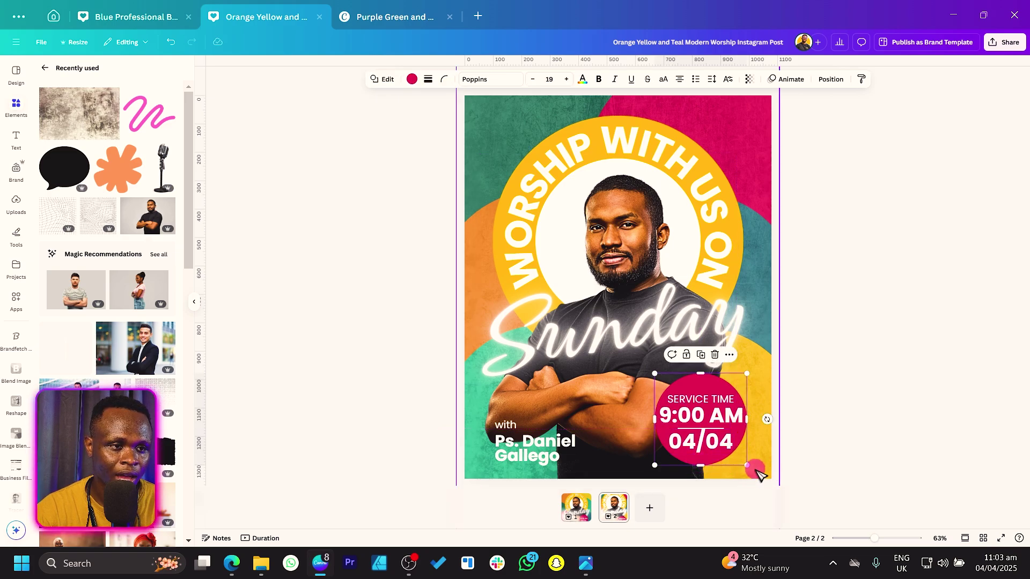
left_click_drag(748, 468, 751, 467)
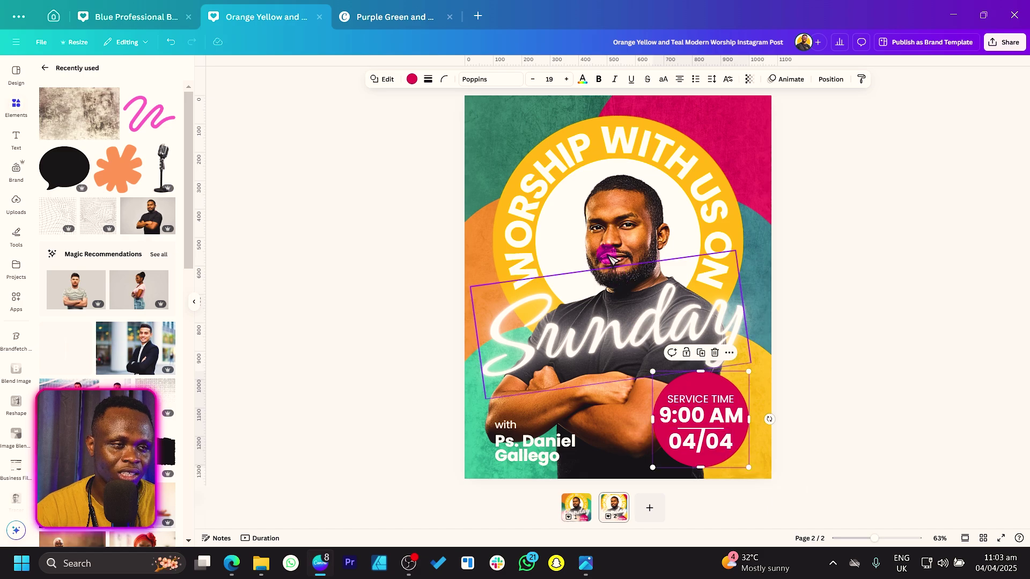
left_click(428, 80)
left_click(402, 106)
left_click_drag(376, 137, 390, 144)
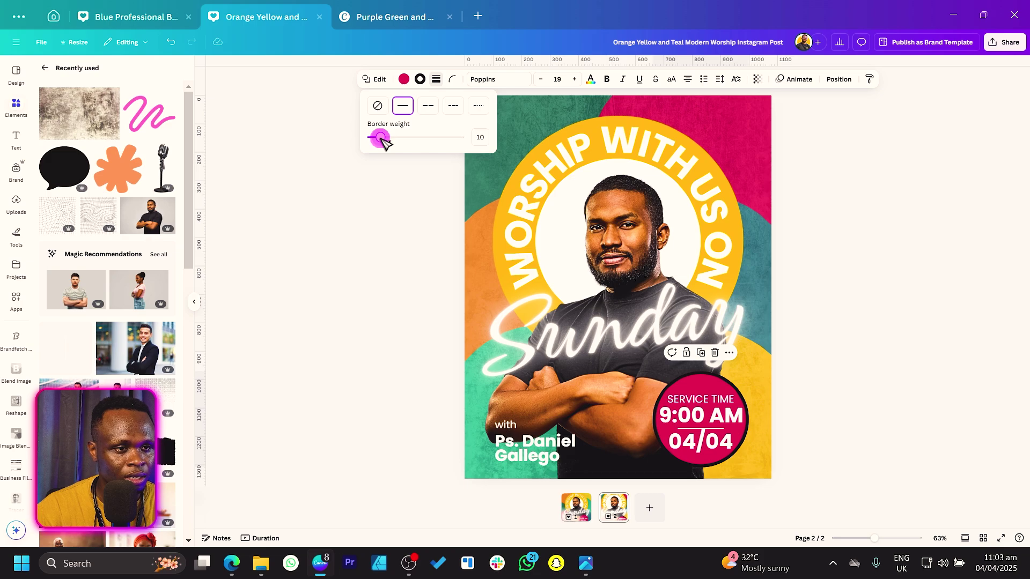
left_click(419, 79)
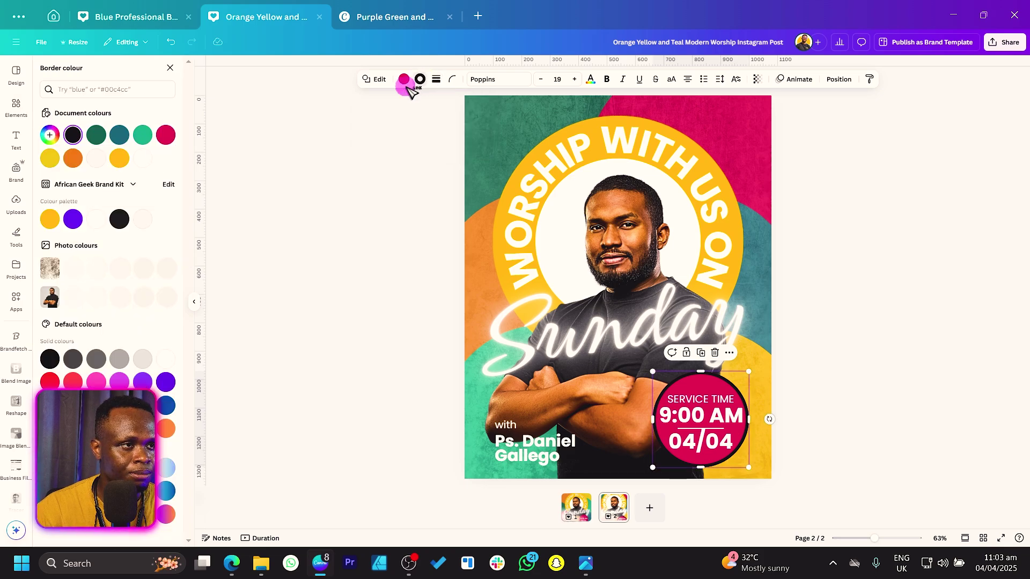
left_click(143, 158)
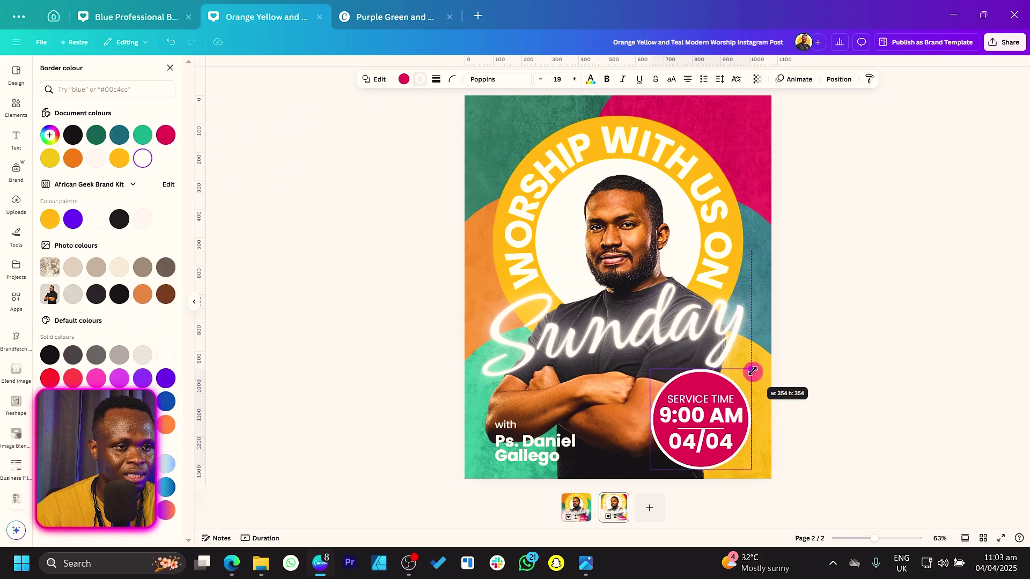
left_click(890, 248)
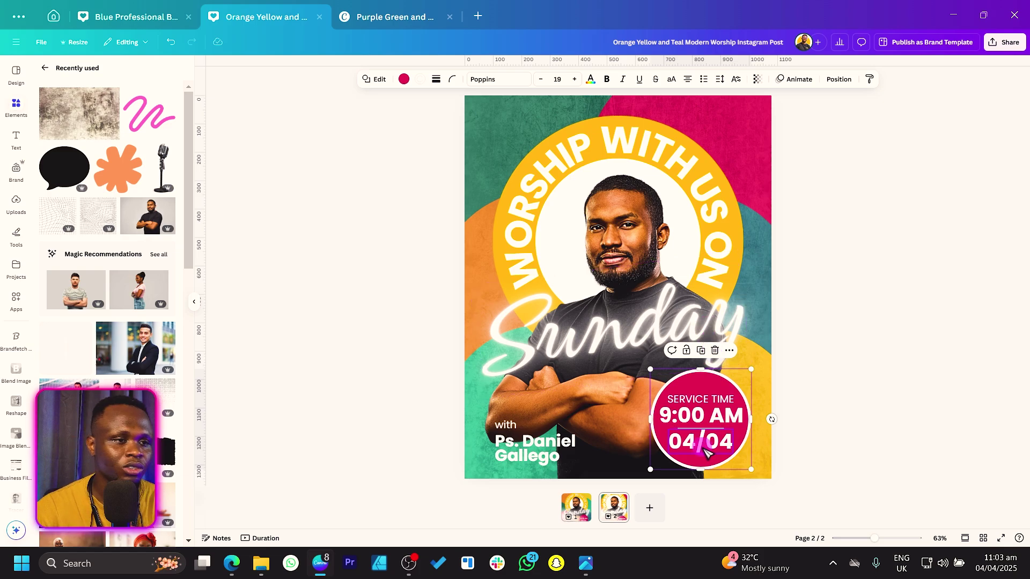
left_click(425, 268)
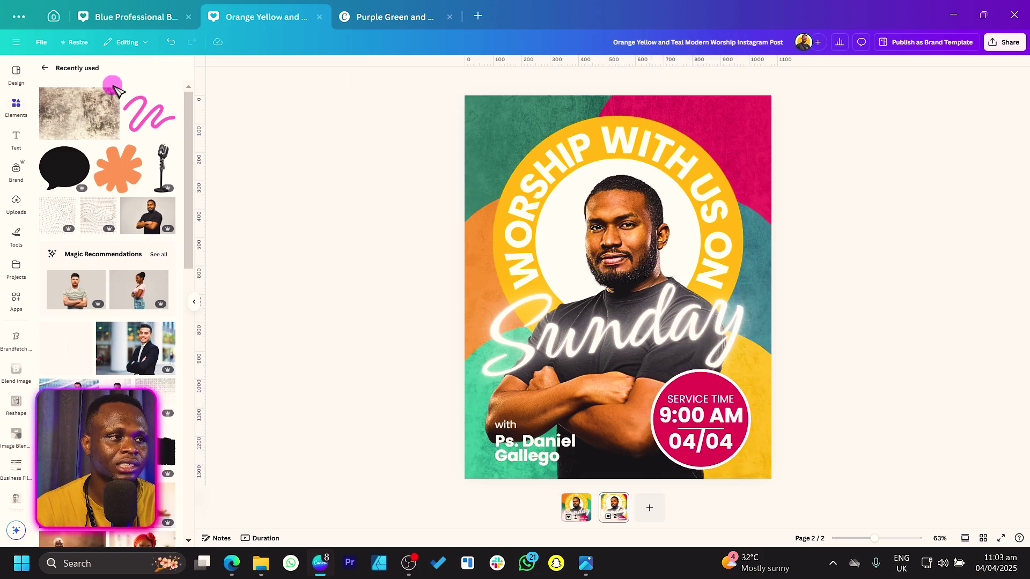
Search the elements panel for 'church lo'
left_click(43, 68)
left_click(124, 71)
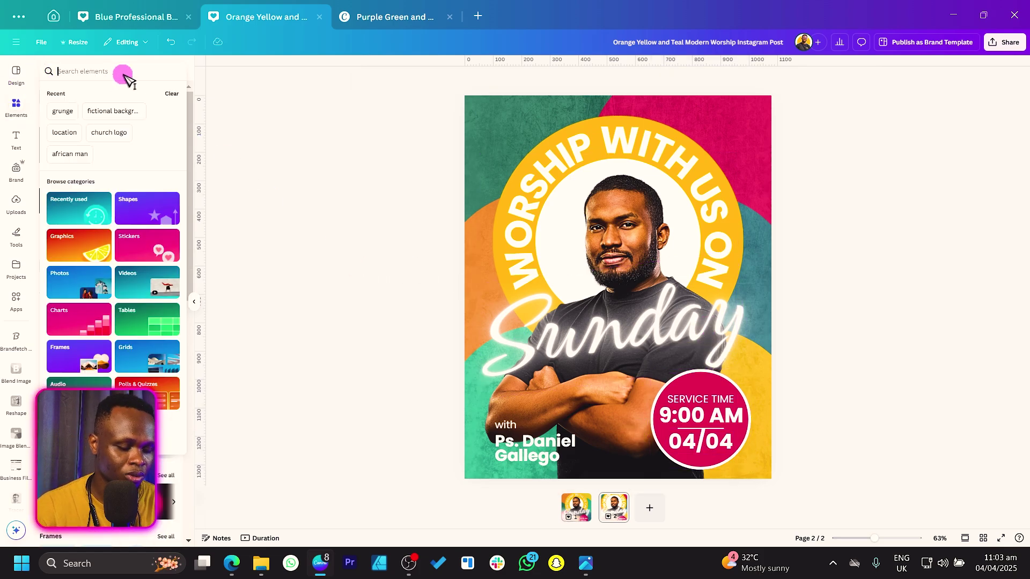
type("church")
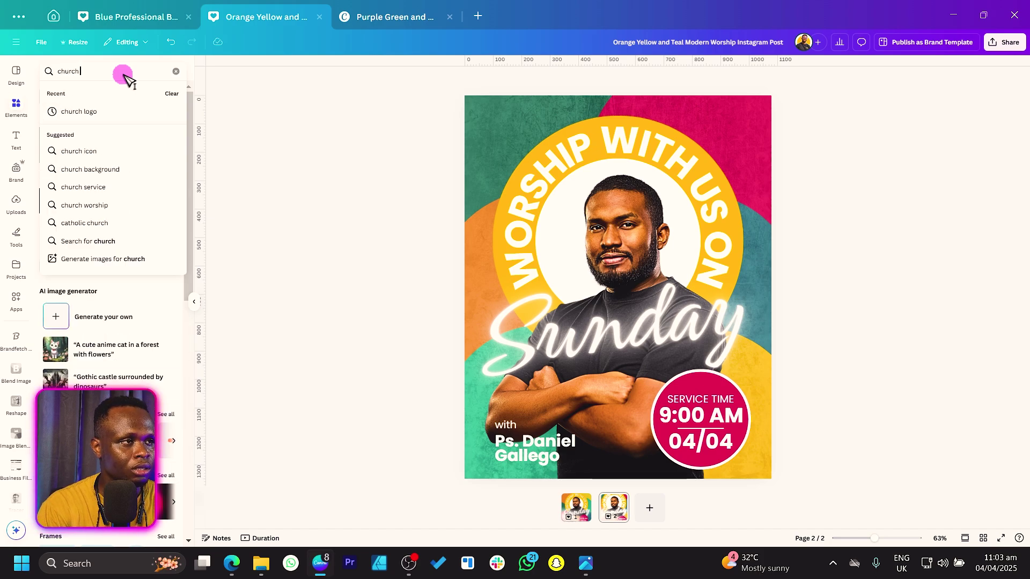
type(" lo")
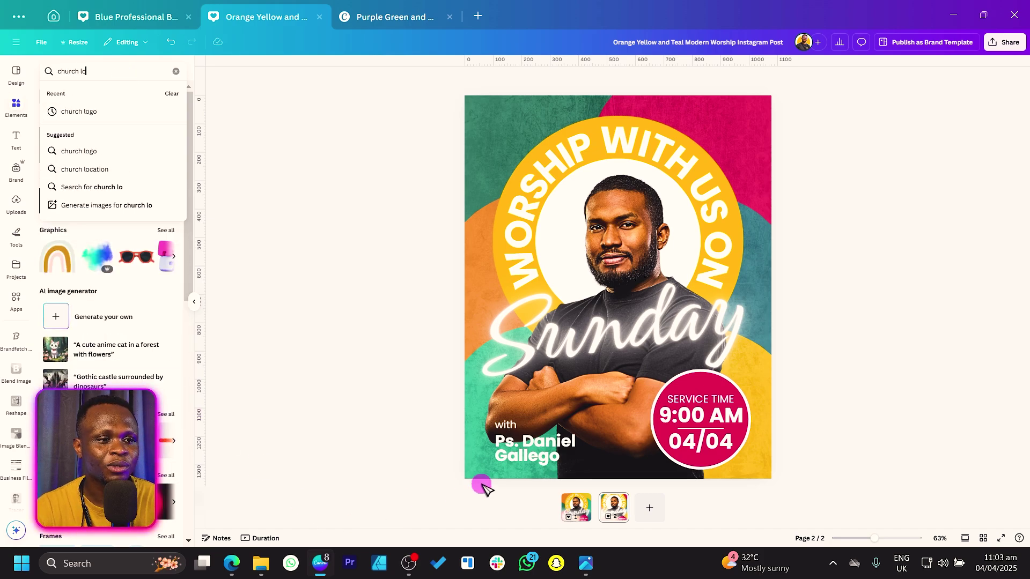
Copy the church logo, address and location pin from page 1 and paste them onto page 2
left_click(577, 507)
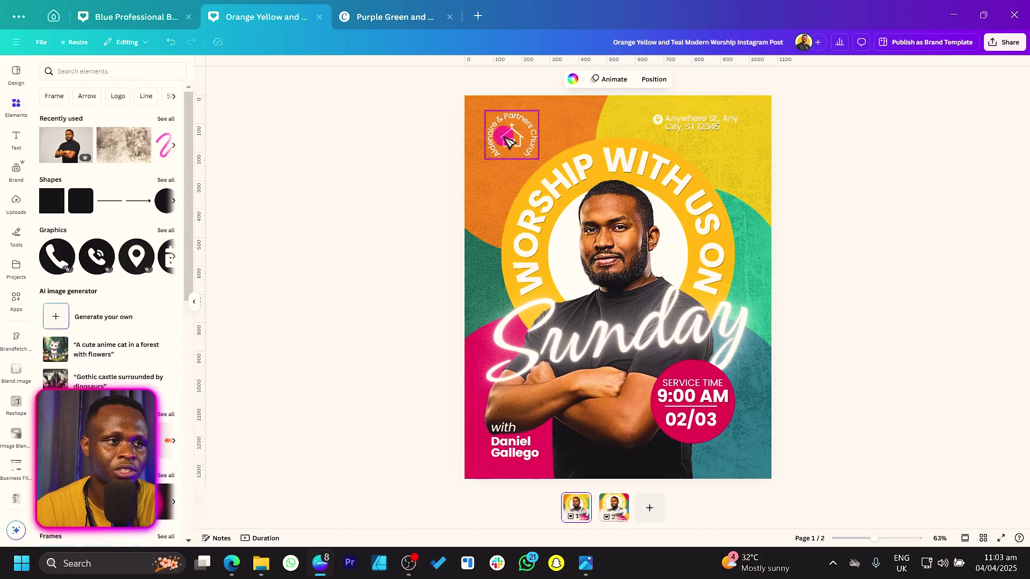
left_click(736, 132)
left_click(736, 132, "shift")
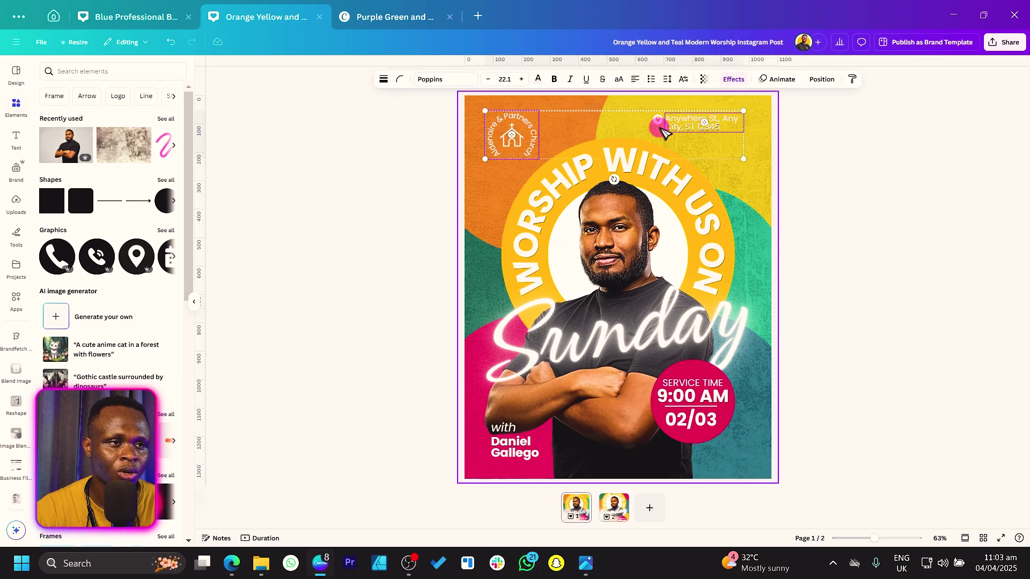
left_click(658, 120, "shift")
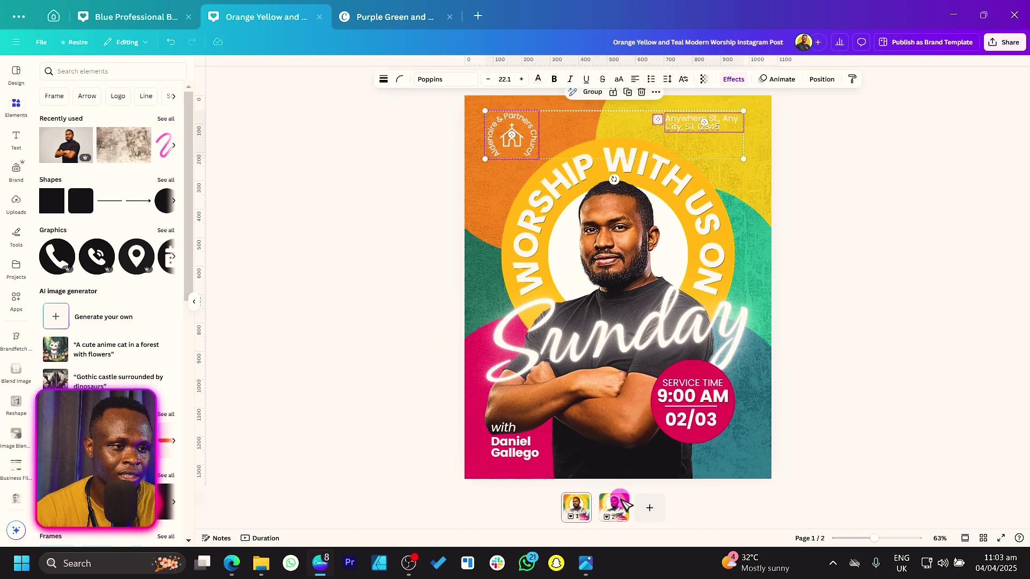
right_click(623, 502)
left_click(345, 263)
key("ctrl+v")
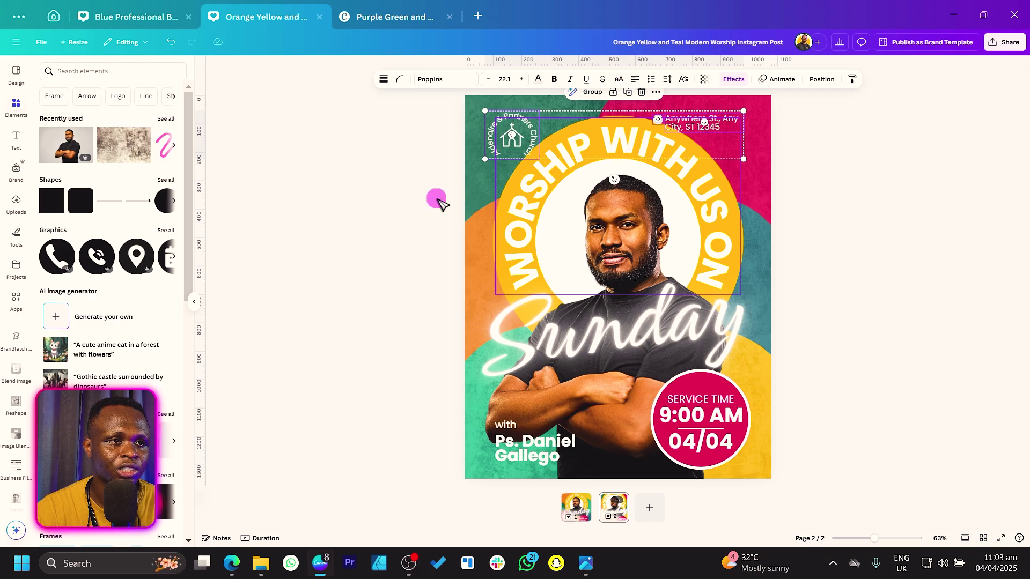
left_click(370, 206)
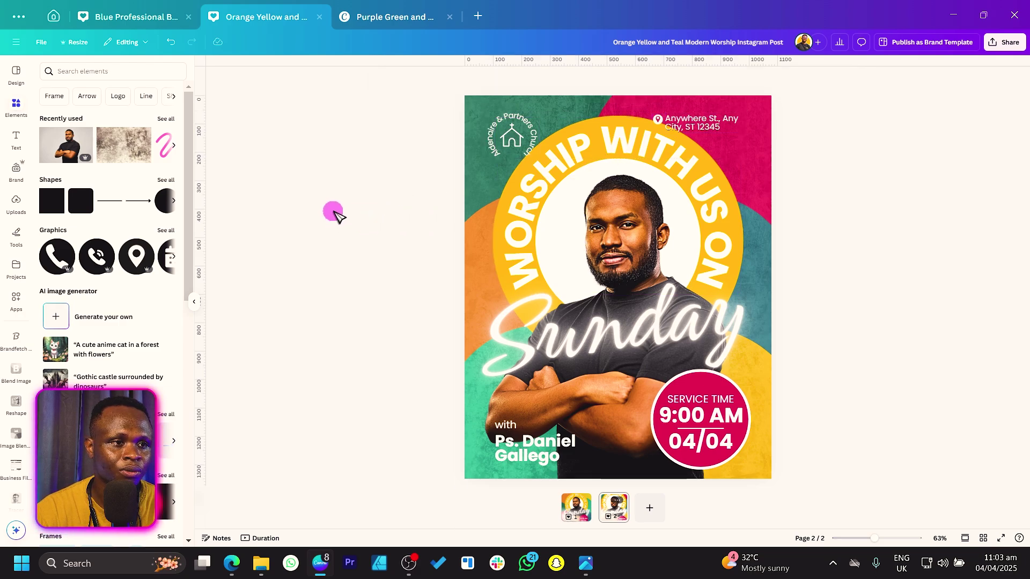
Nudge the church logo slightly up and left into the top-left corner
left_click_drag(324, 199, 871, 337)
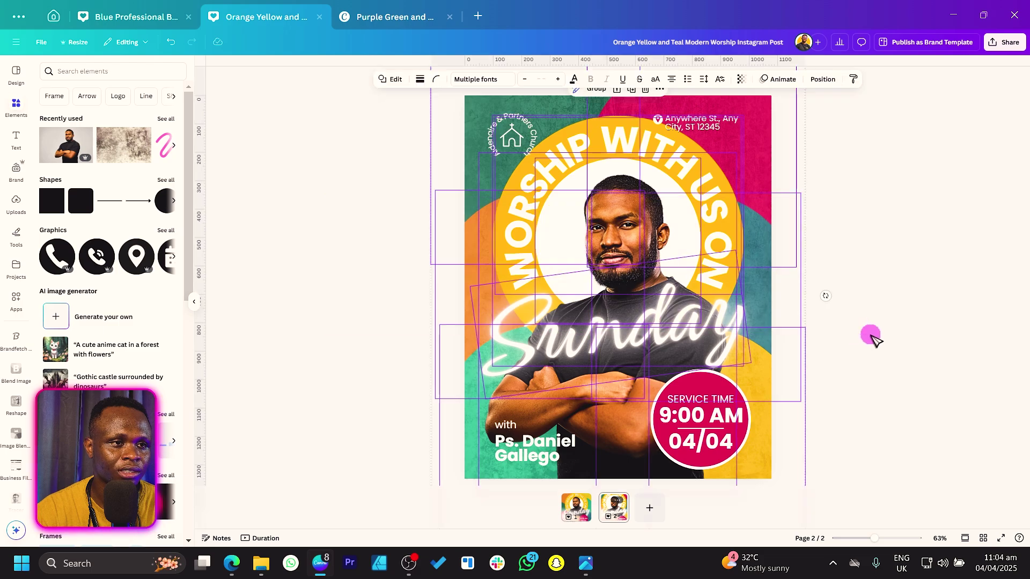
left_click(892, 333)
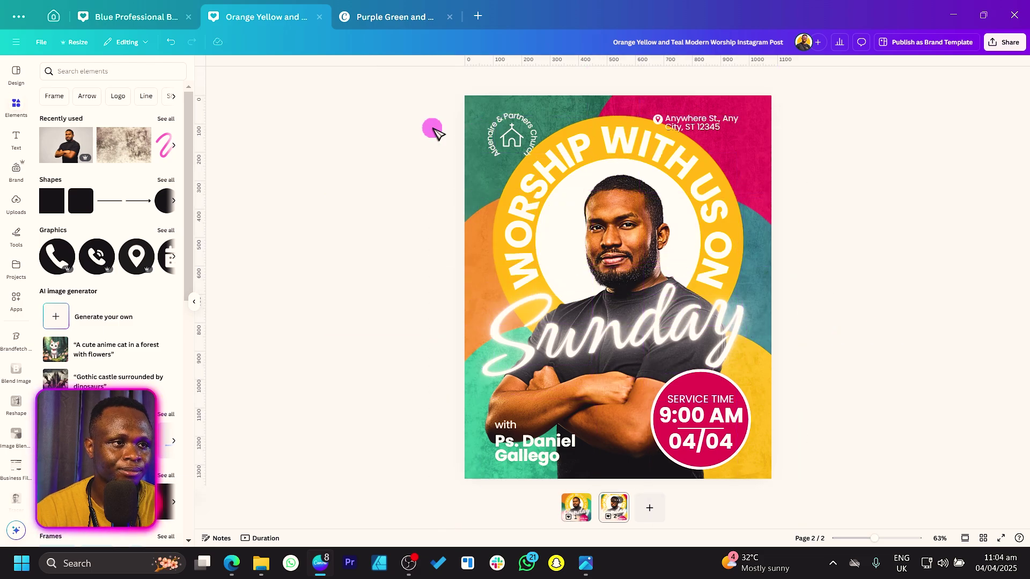
left_click_drag(523, 138, 516, 133)
Move the address and pin to the top right, narrowing the address onto three lines
left_click(670, 124)
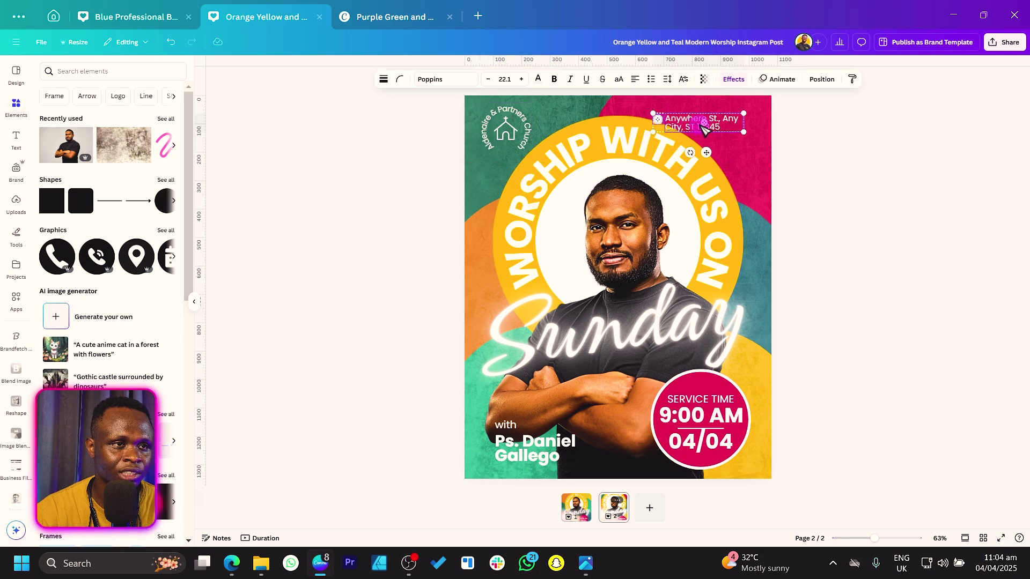
left_click(727, 127, "shift")
left_click_drag(721, 128, 757, 120)
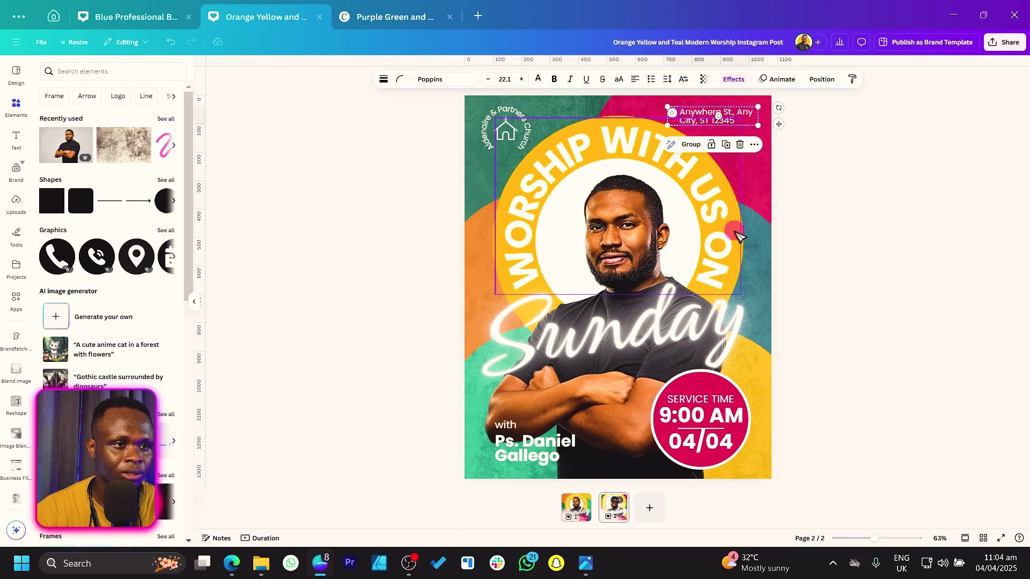
left_click(241, 285)
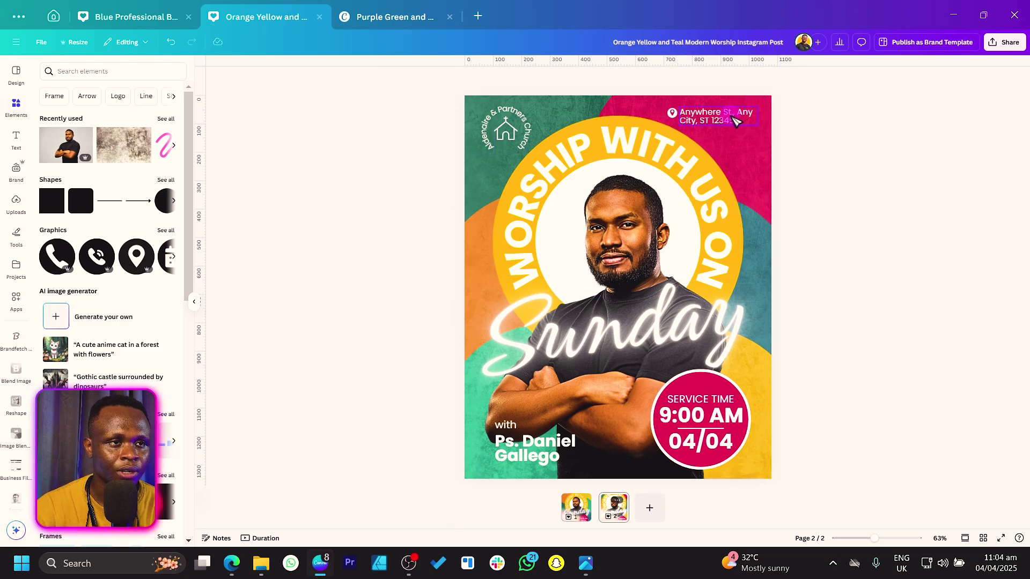
left_click(753, 119)
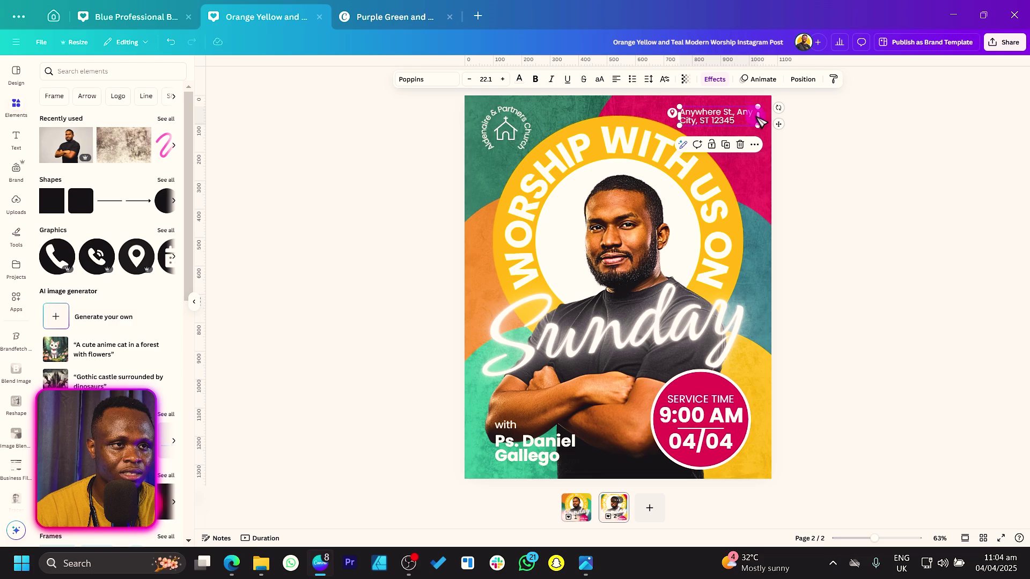
left_click_drag(758, 117, 711, 128)
left_click(670, 115, "shift")
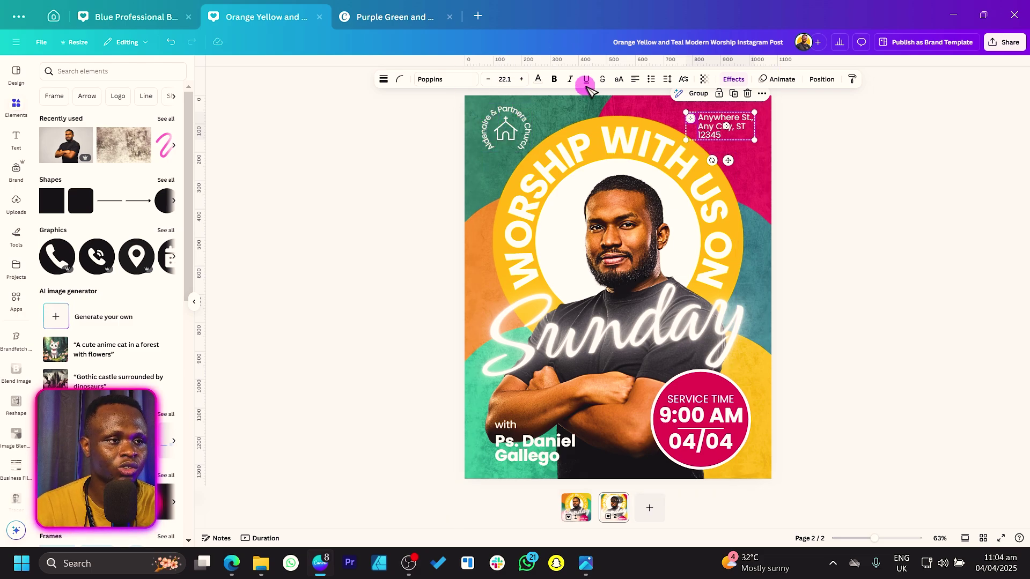
left_click(847, 236)
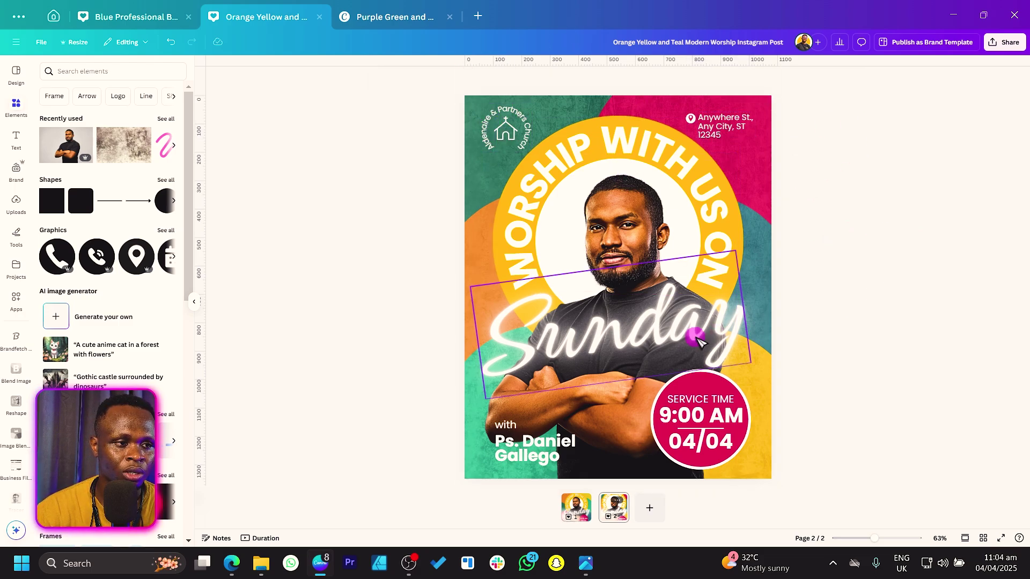